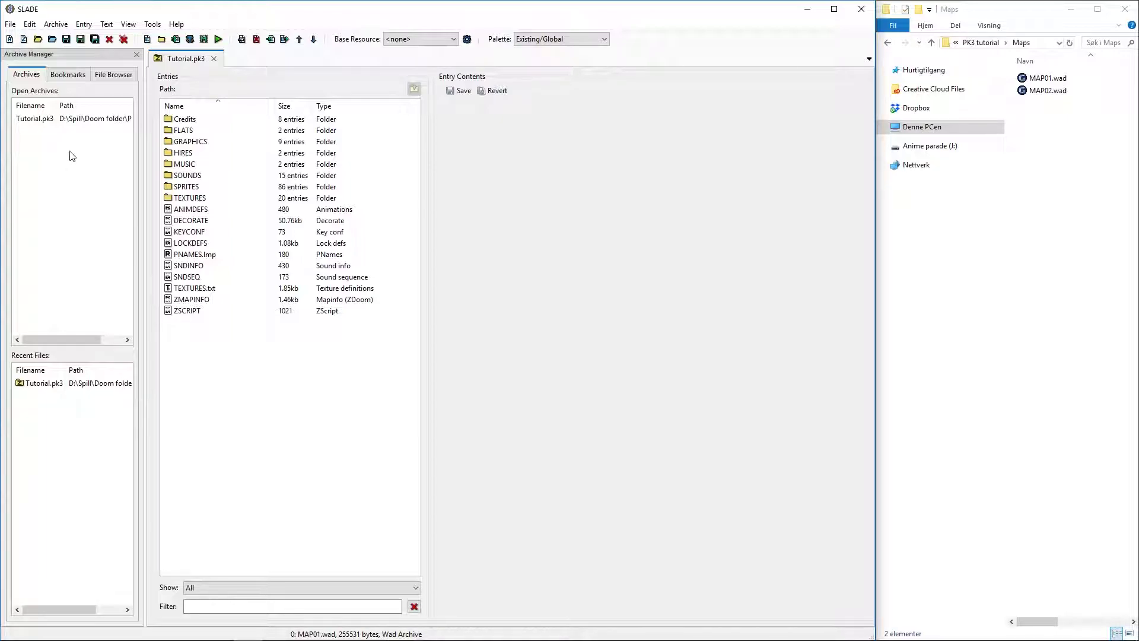
# - Create a new top-level folder named MAPS in Tutorial.pk3 and save the archive
pyautogui.click(162, 40)
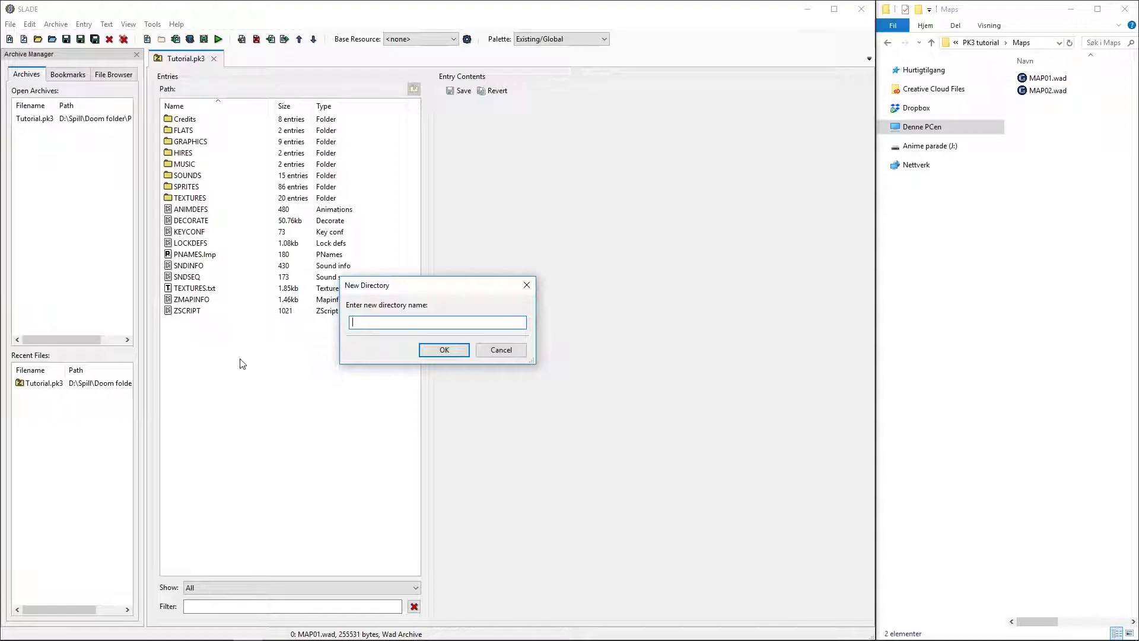
pyautogui.write('M')
pyautogui.write('APS')
pyautogui.press('Return')
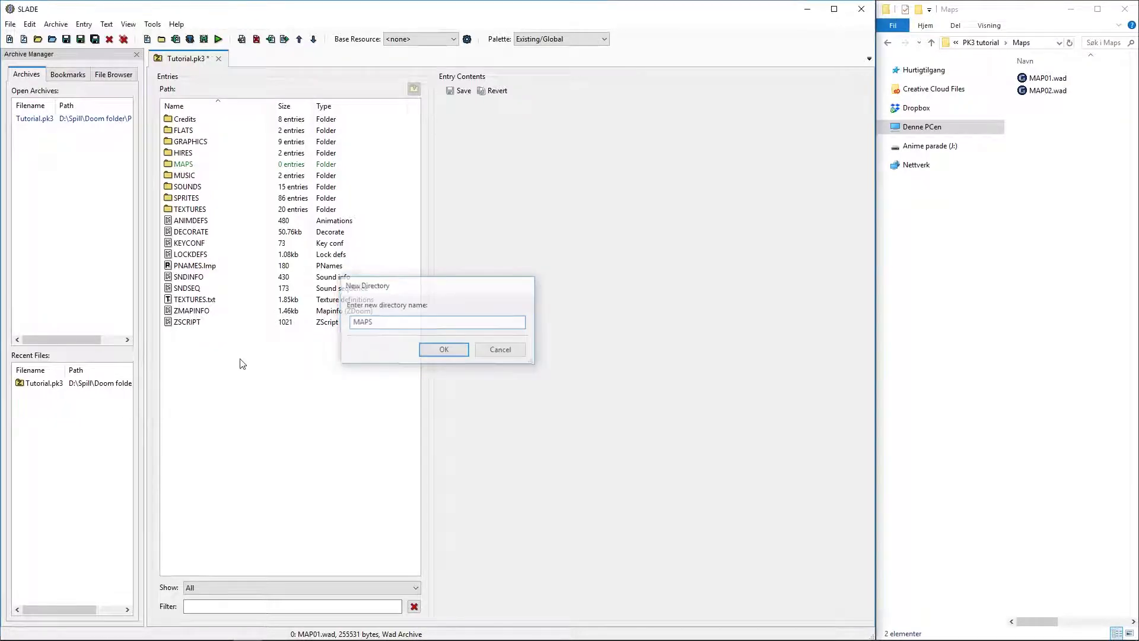
pyautogui.hotkey('ctrl', 's')
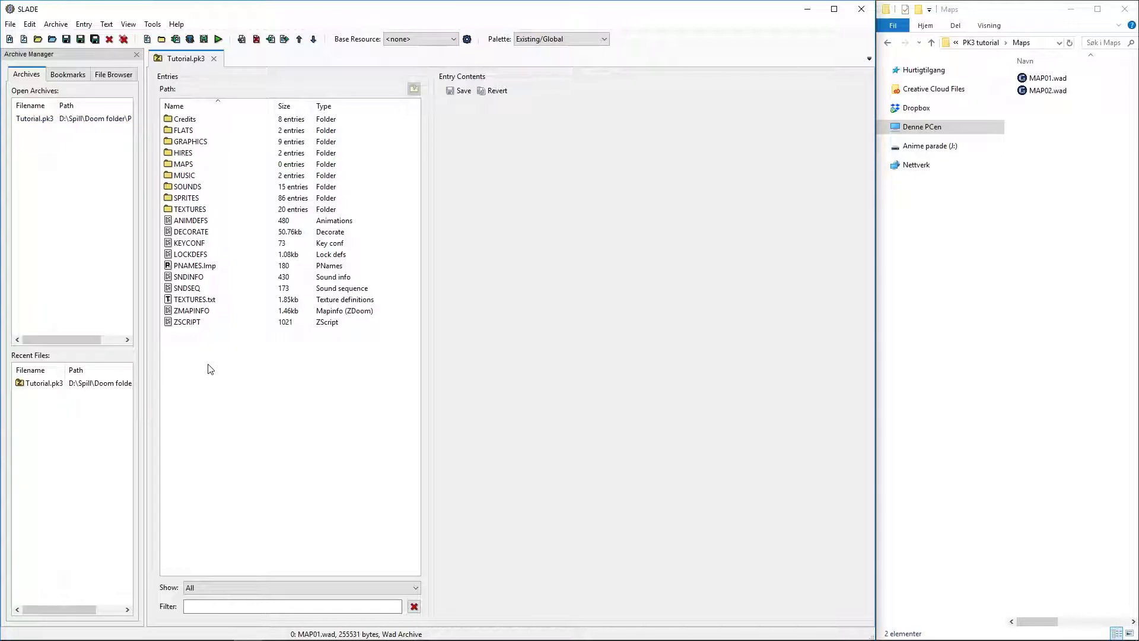
# - Open the archive's MAPS folder and select MAP02.wad in the Explorer Maps folder
pyautogui.click(171, 166)
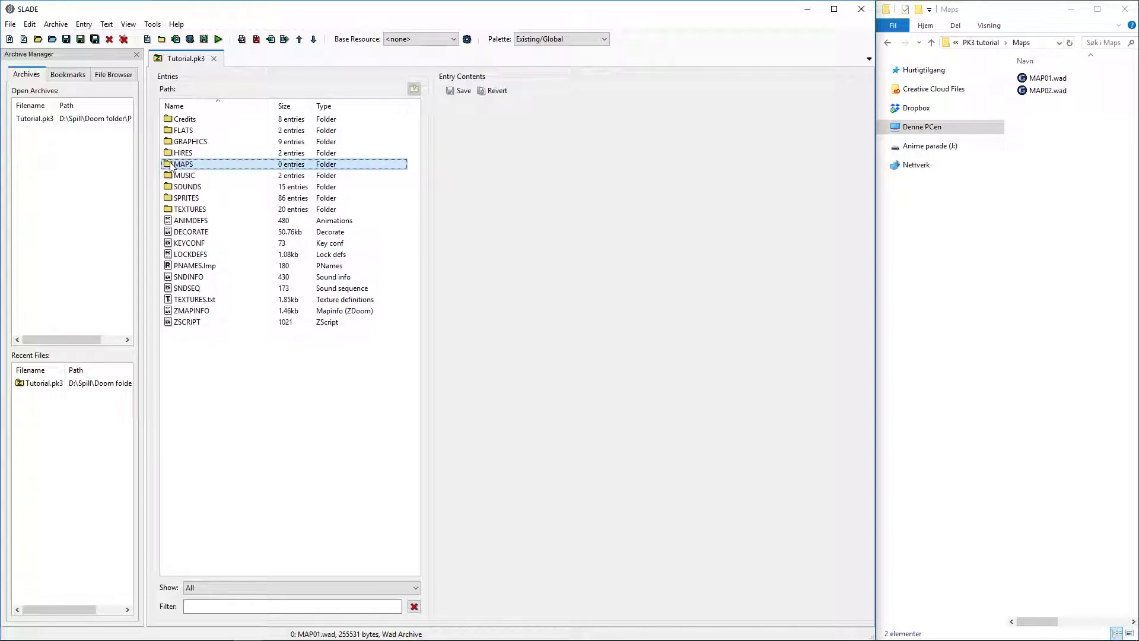
pyautogui.doubleClick(171, 166)
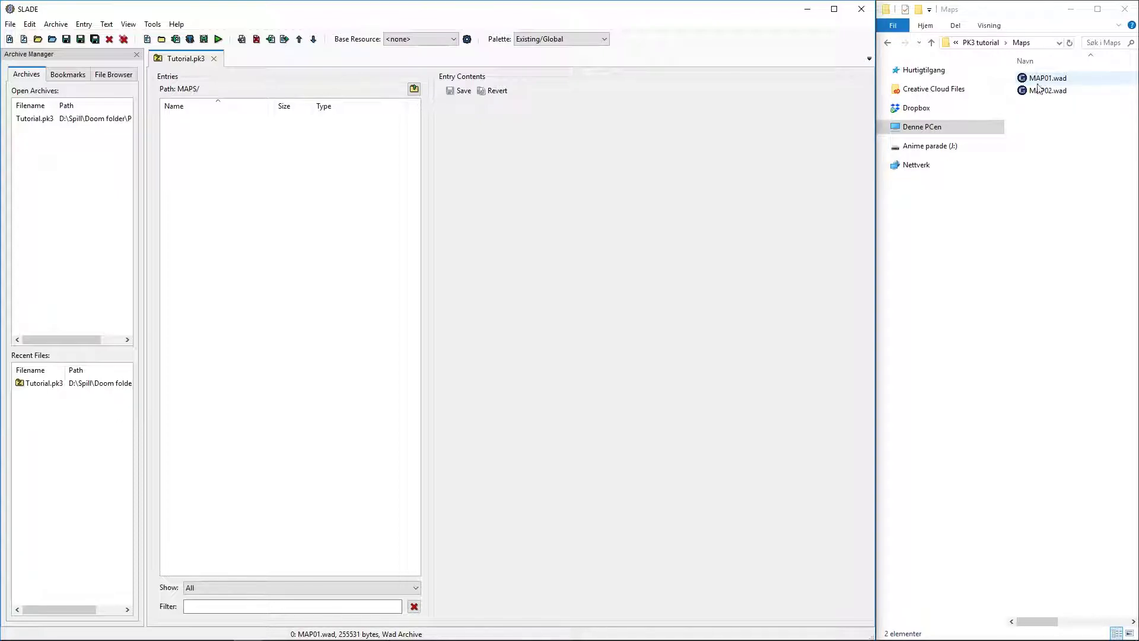
pyautogui.click(1021, 90)
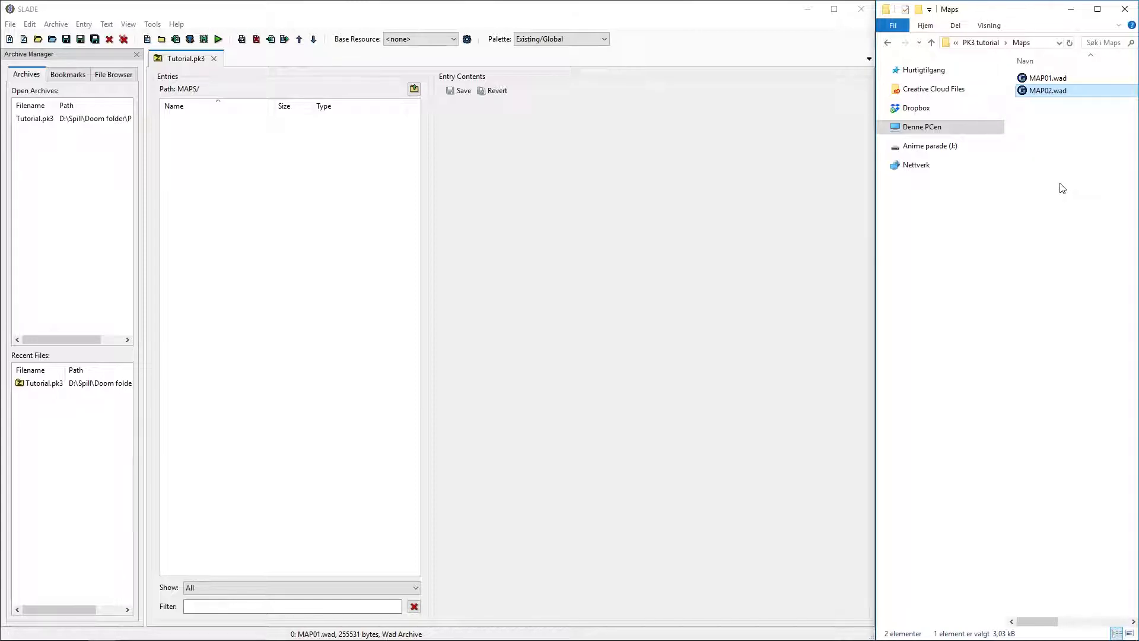
pyautogui.click(1063, 188)
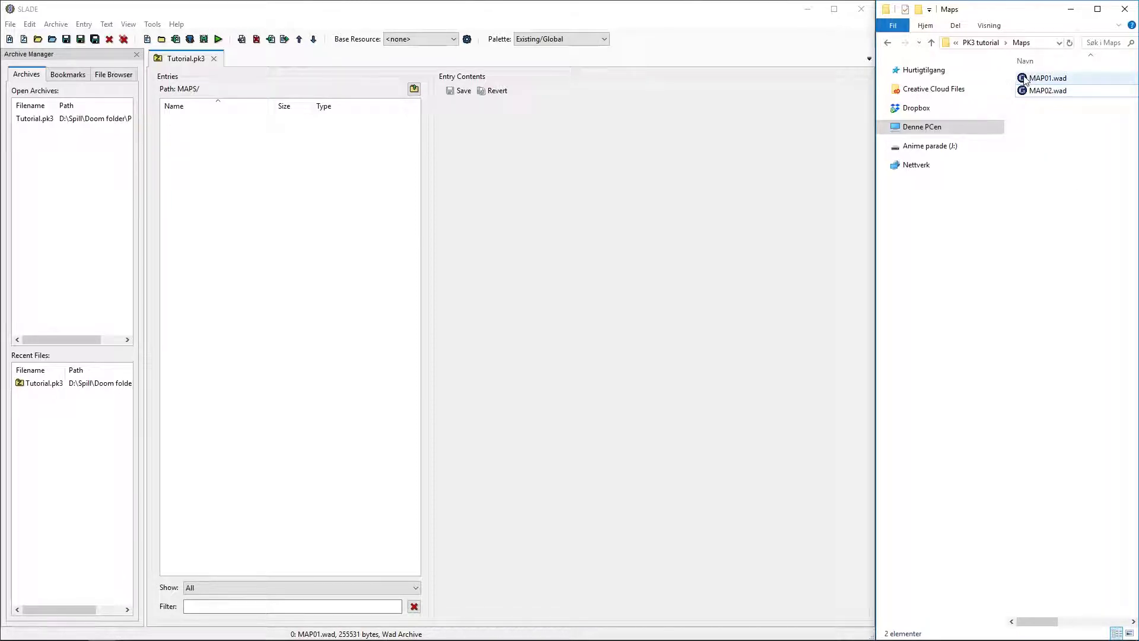
pyautogui.moveTo(1025, 81); pyautogui.dragTo(41, 183)
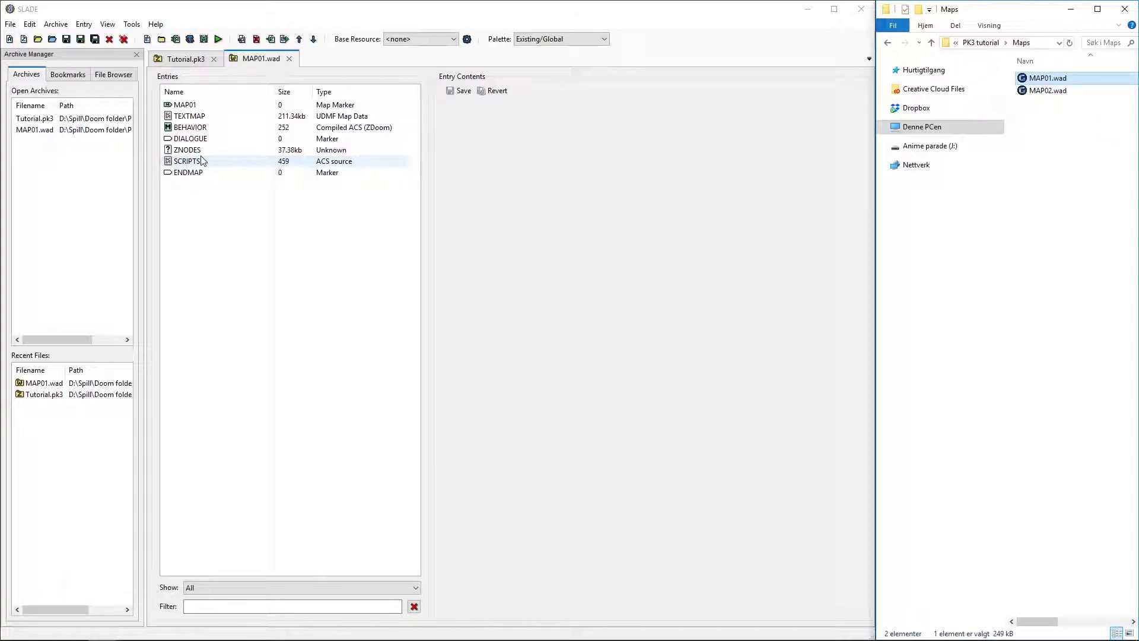
pyautogui.click(172, 165)
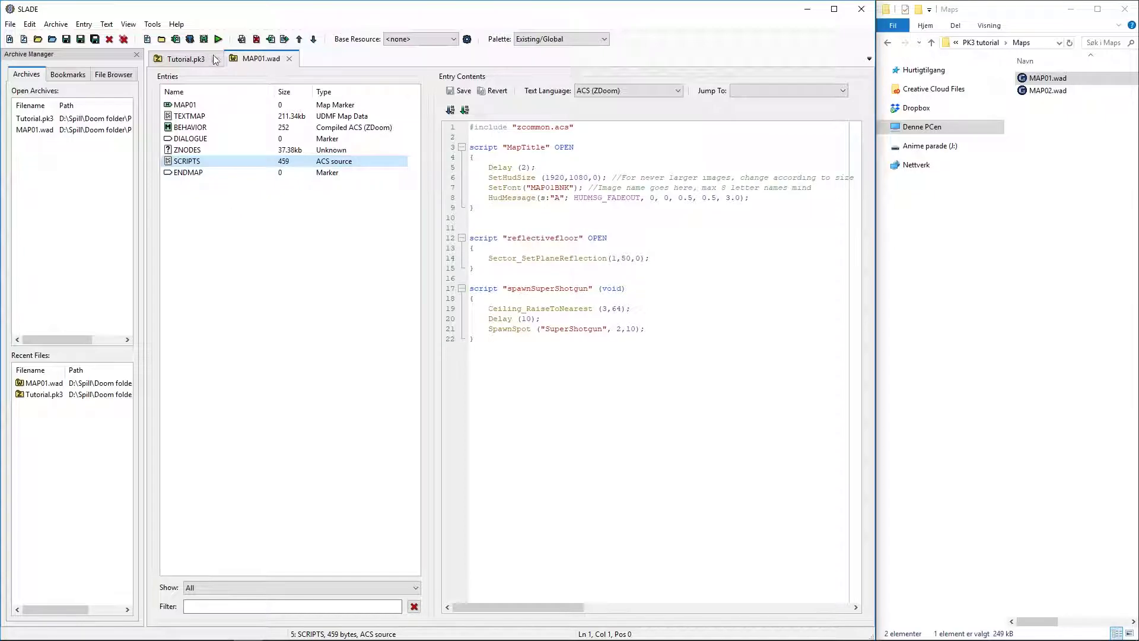
pyautogui.click(289, 59)
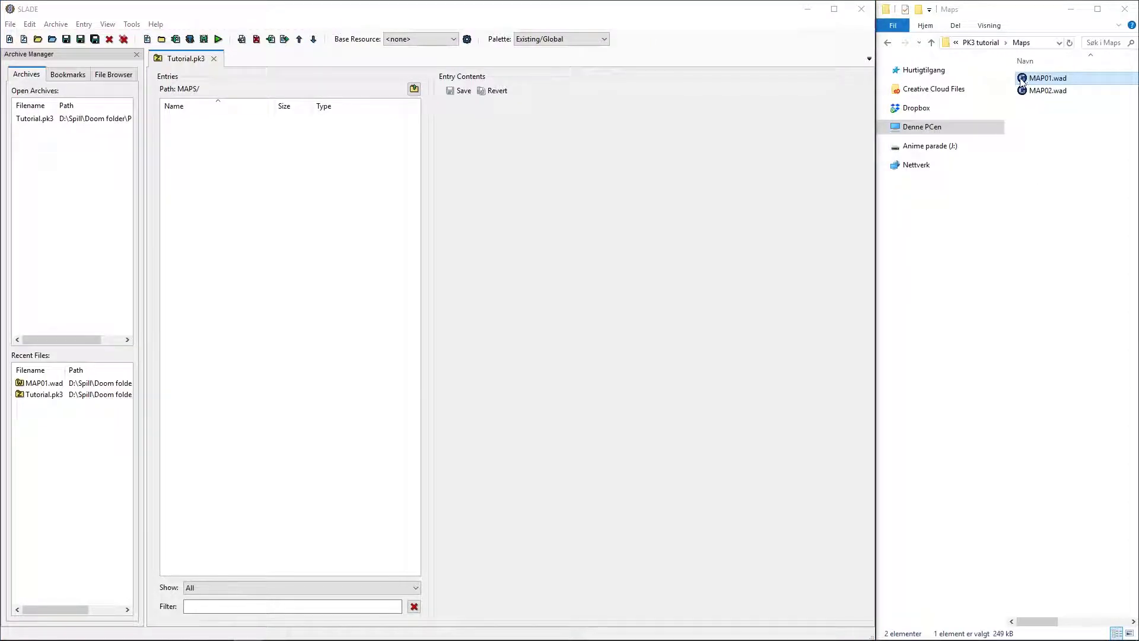
# - Drag MAP01.wad into the MAPS folder, save Tutorial.pk3, and return to the archive root
pyautogui.moveTo(1016, 84); pyautogui.dragTo(219, 178)
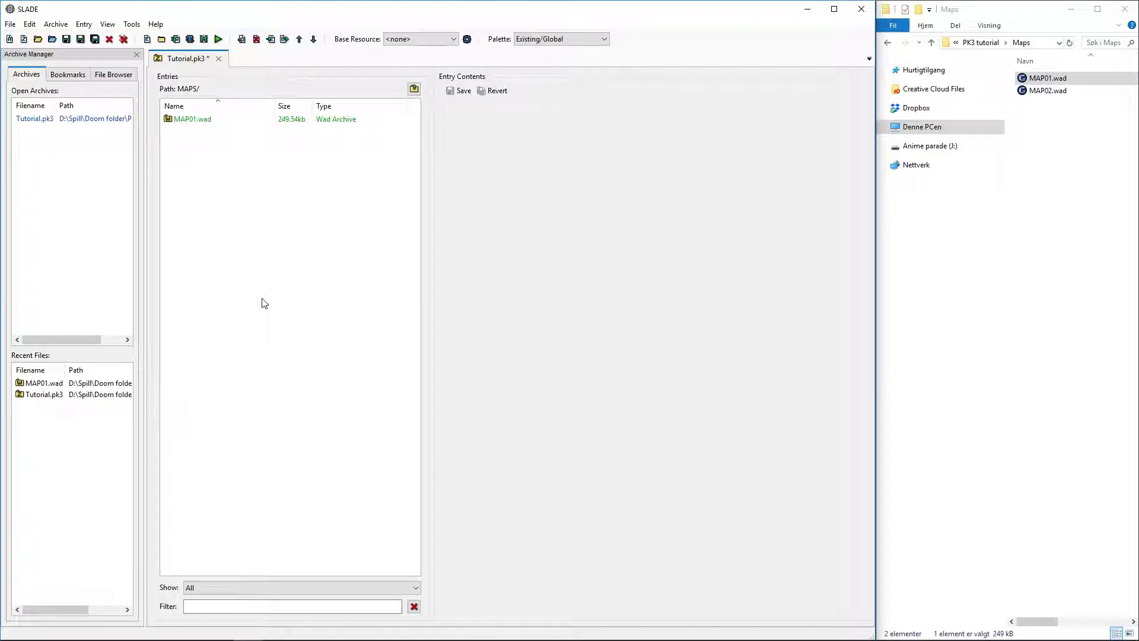
pyautogui.hotkey('ctrl', 's')
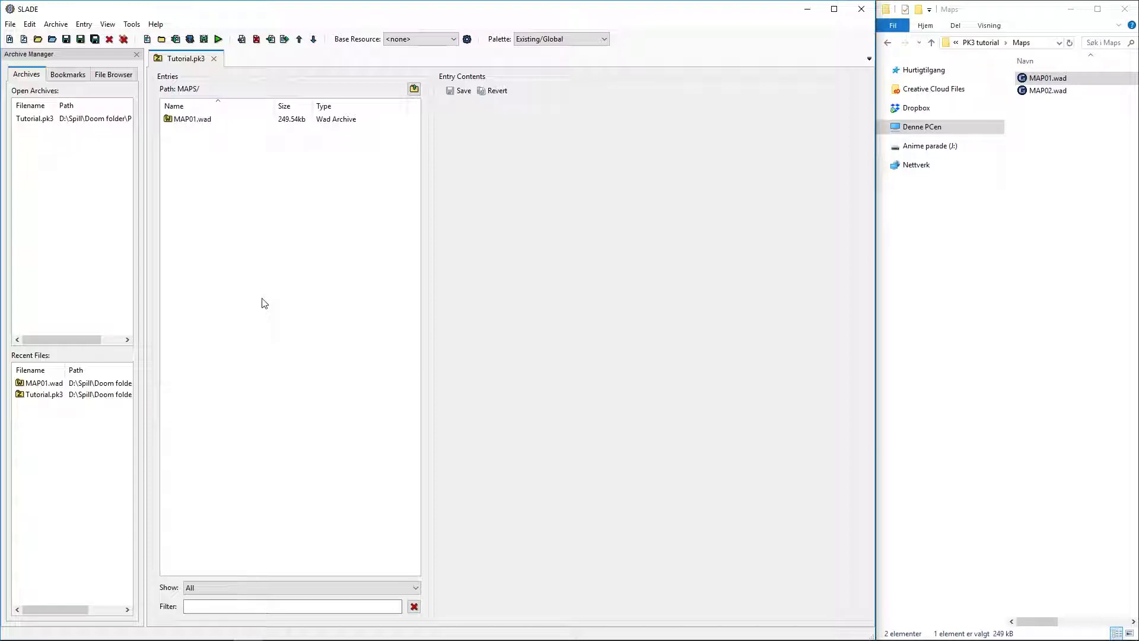
pyautogui.press('BackSpace')
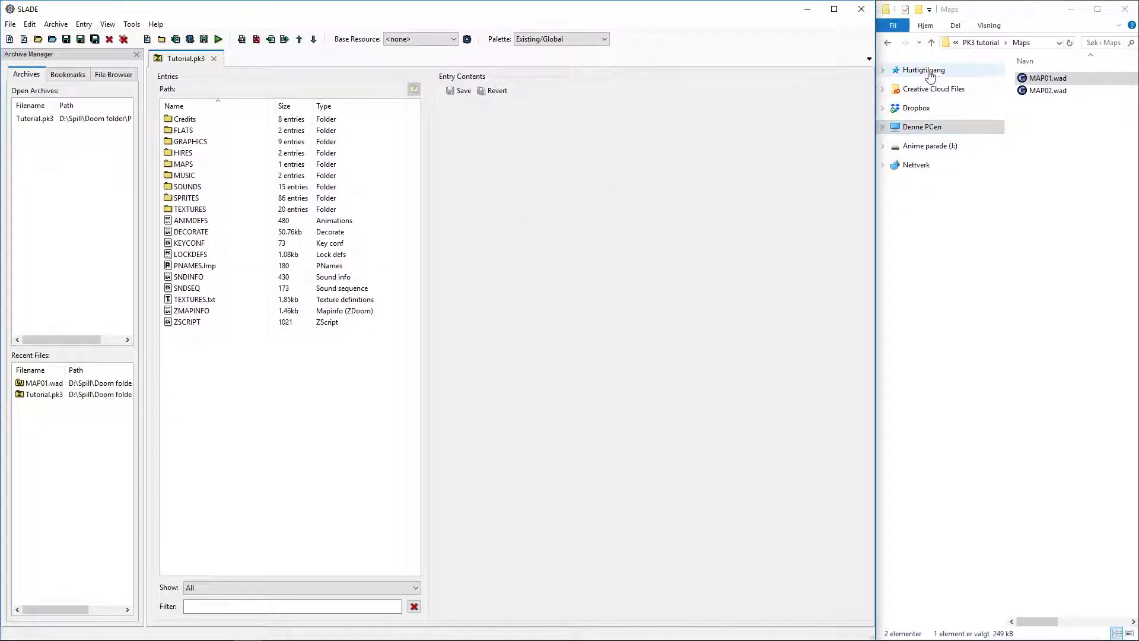
# - Launch Tutorial.pk3 with GZDoom from the PK3 tutorial folder
pyautogui.click(931, 43)
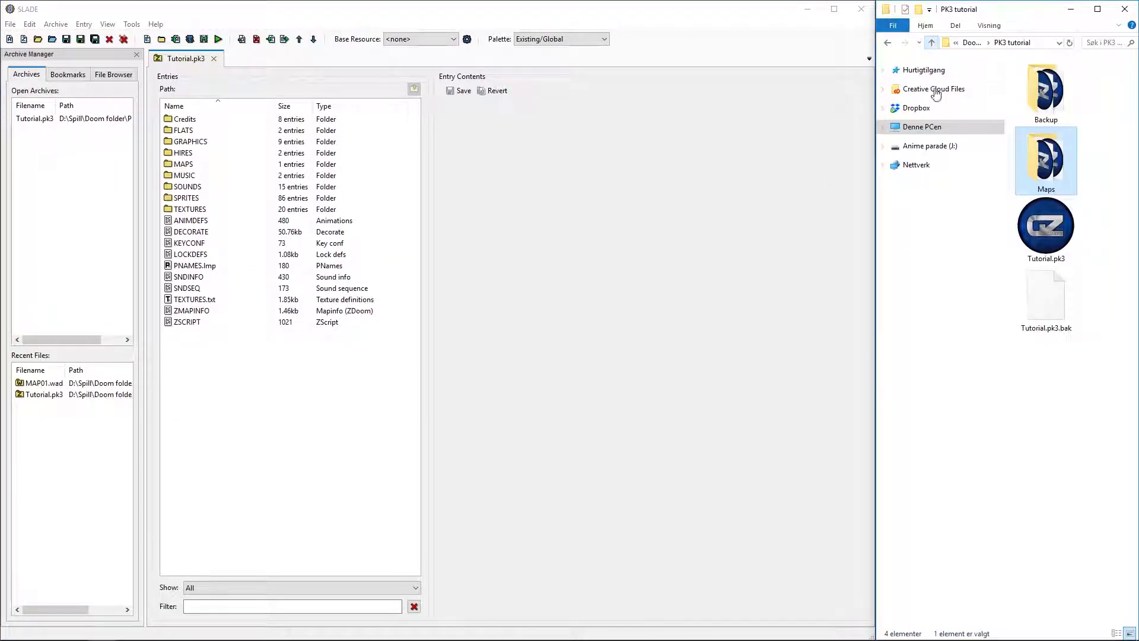
pyautogui.click(1046, 234)
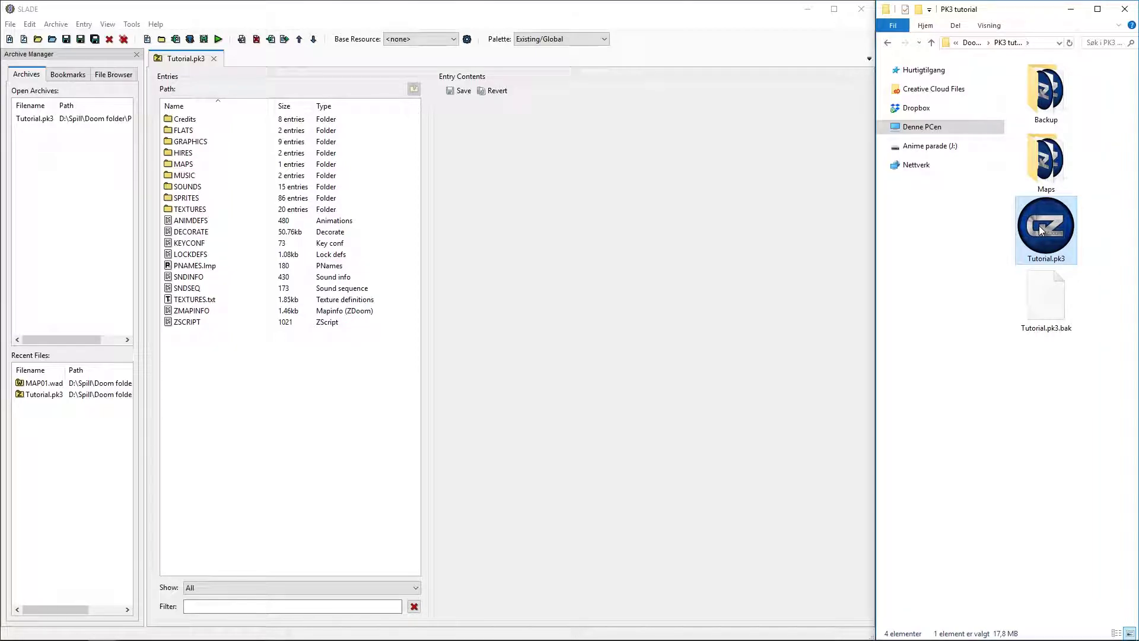
pyautogui.moveTo(1046, 227)
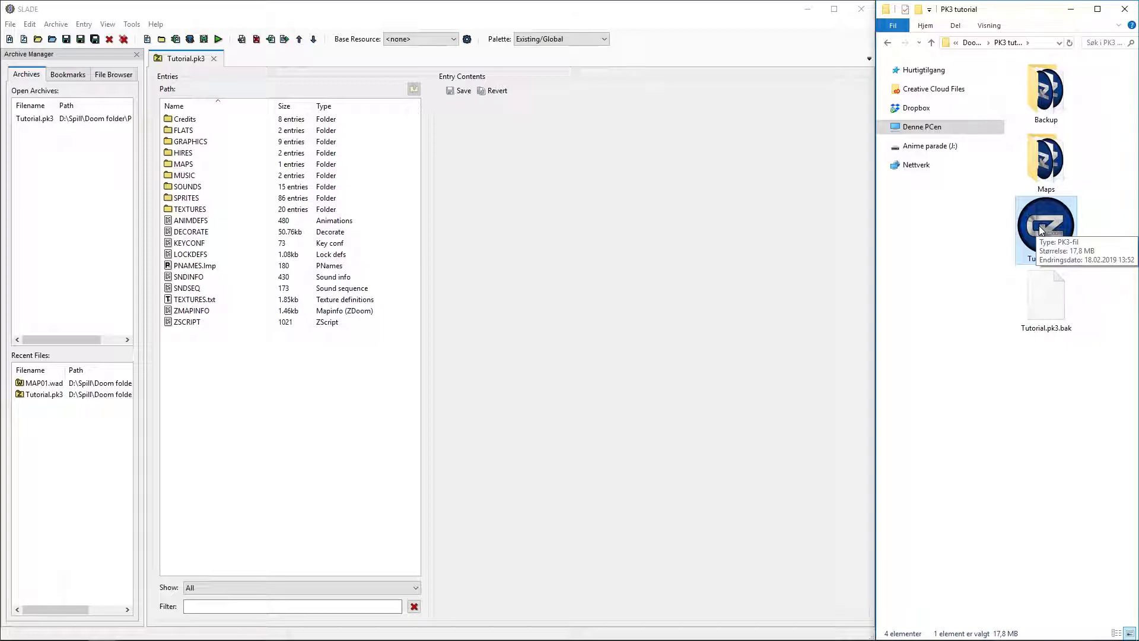
pyautogui.press('XF86AudioLowerVolume')
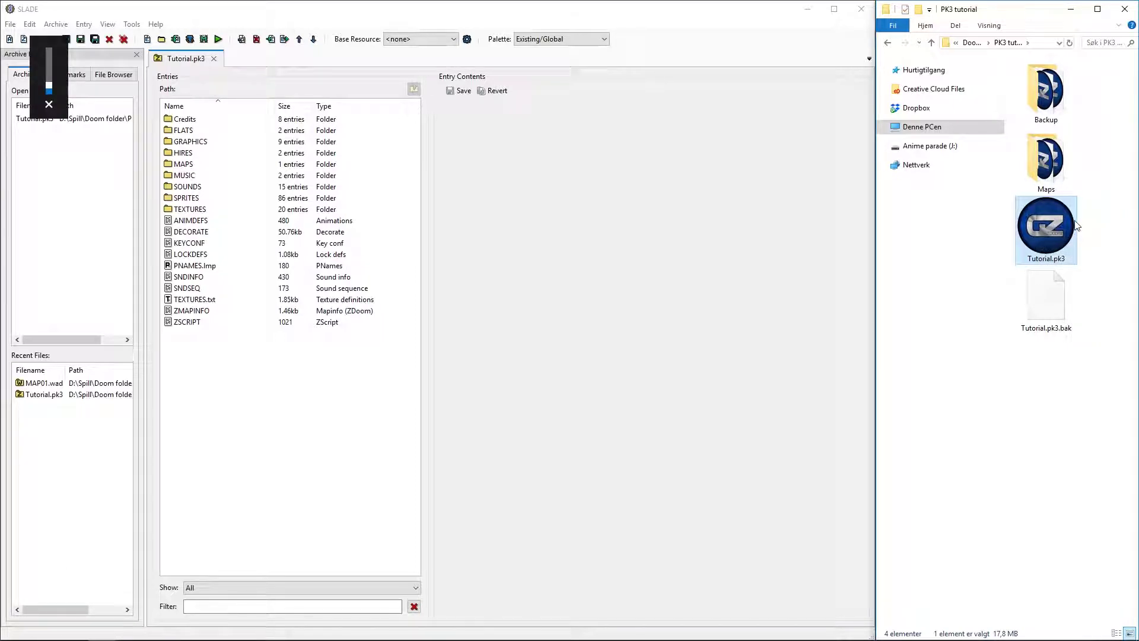
pyautogui.doubleClick(1044, 226)
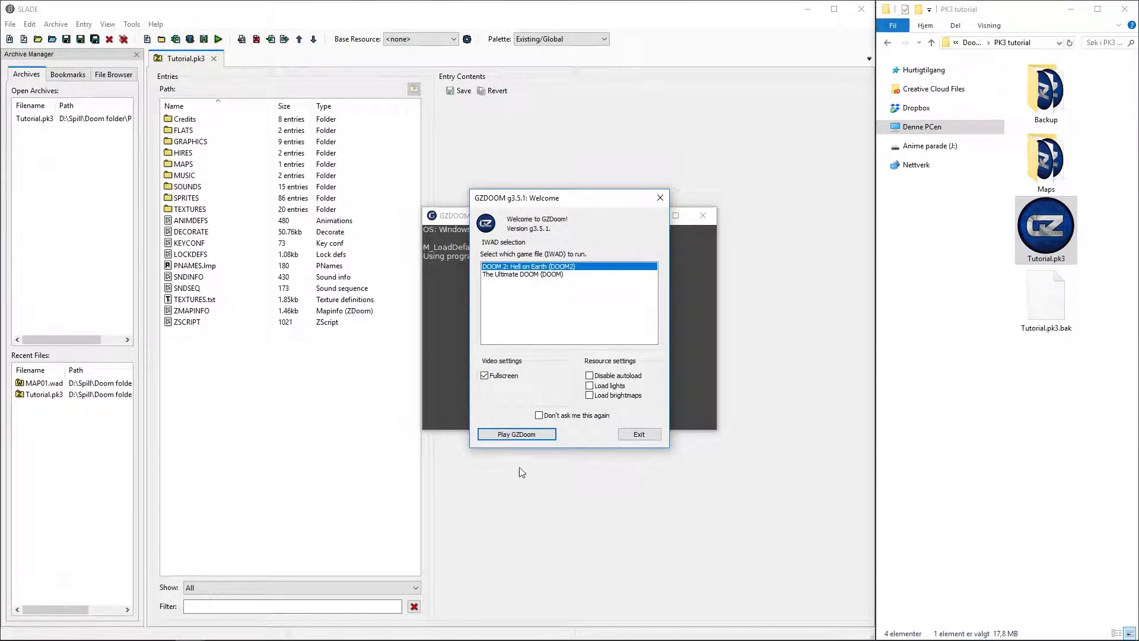
# - Start a new DOOM 2 game and play MAP01 Re-birth by Blood through its exit to the ending
pyautogui.click(523, 434)
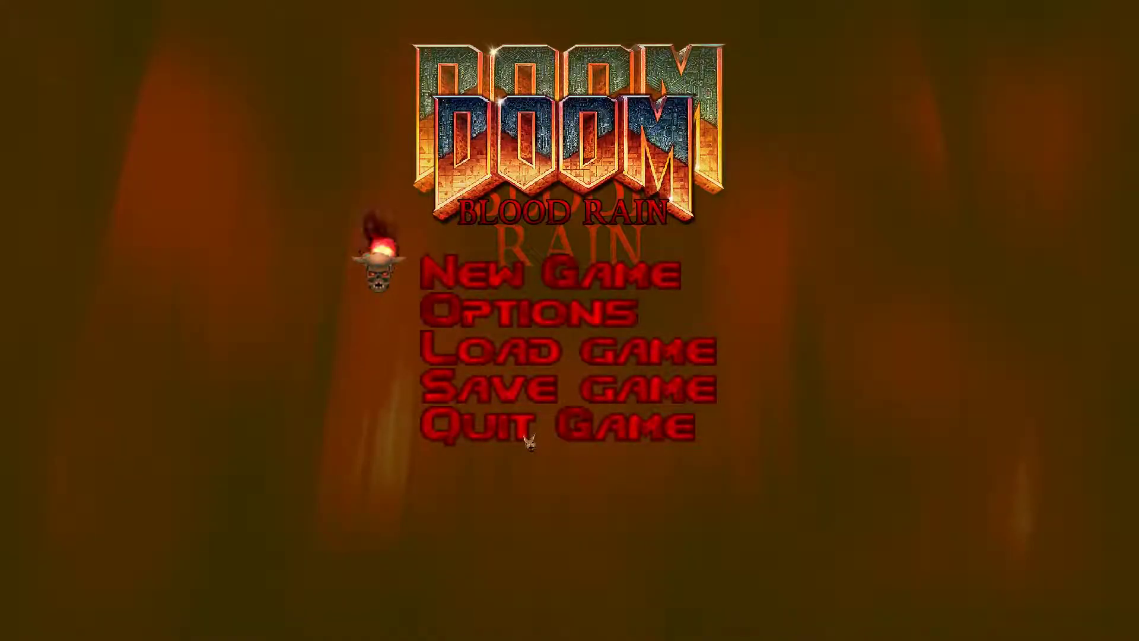
pyautogui.press('Return')
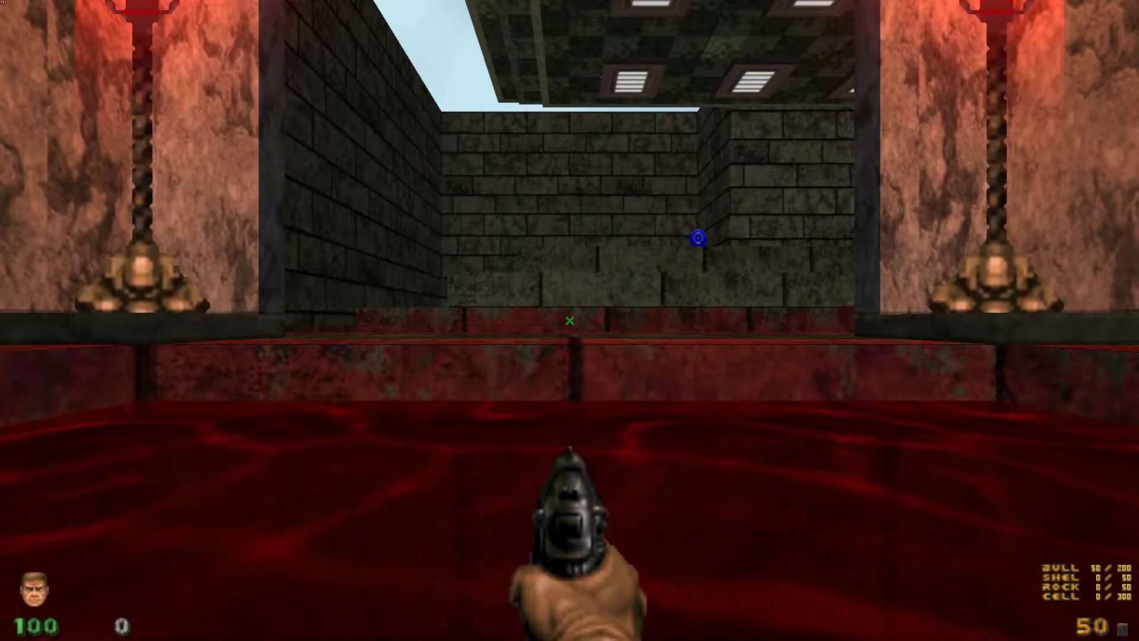
pyautogui.press('w')
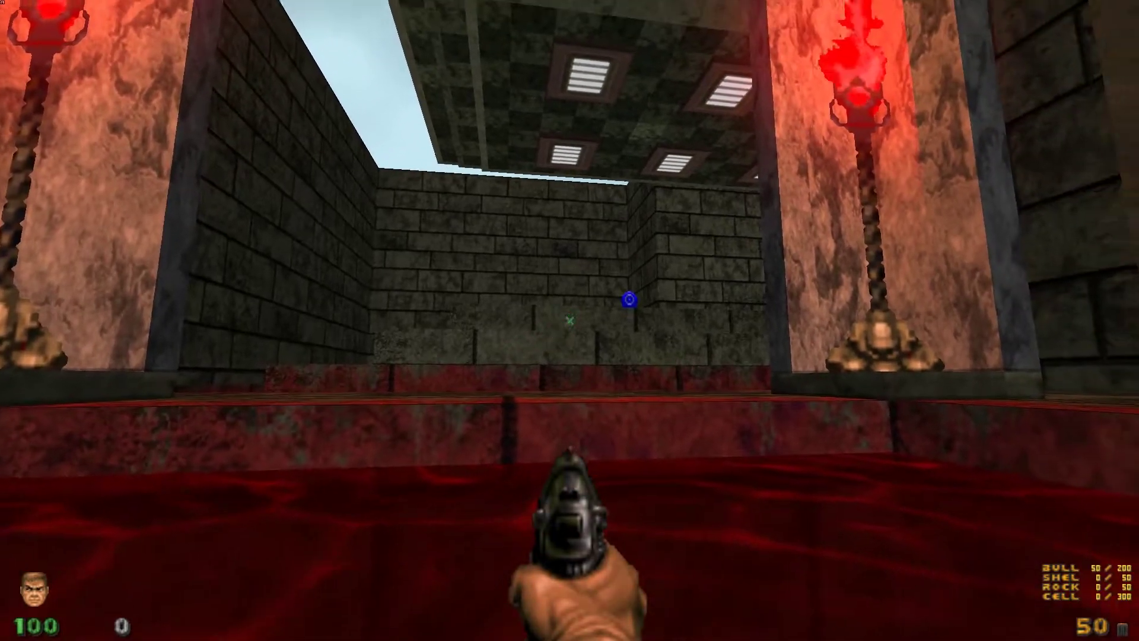
pyautogui.press('Left')
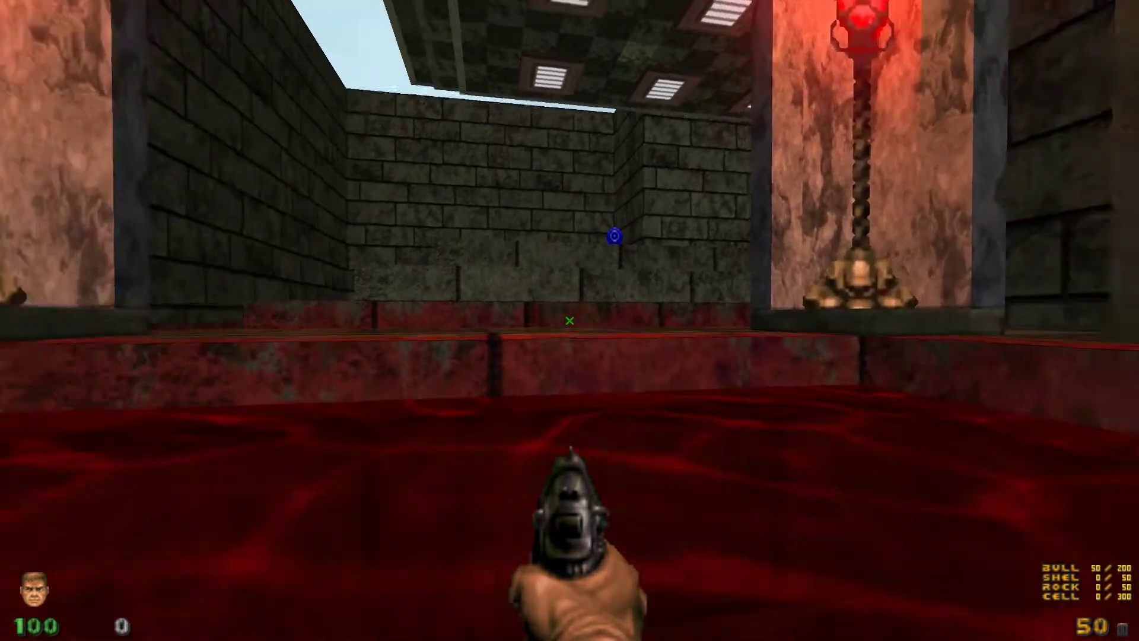
pyautogui.press('w')
pyautogui.press('w')
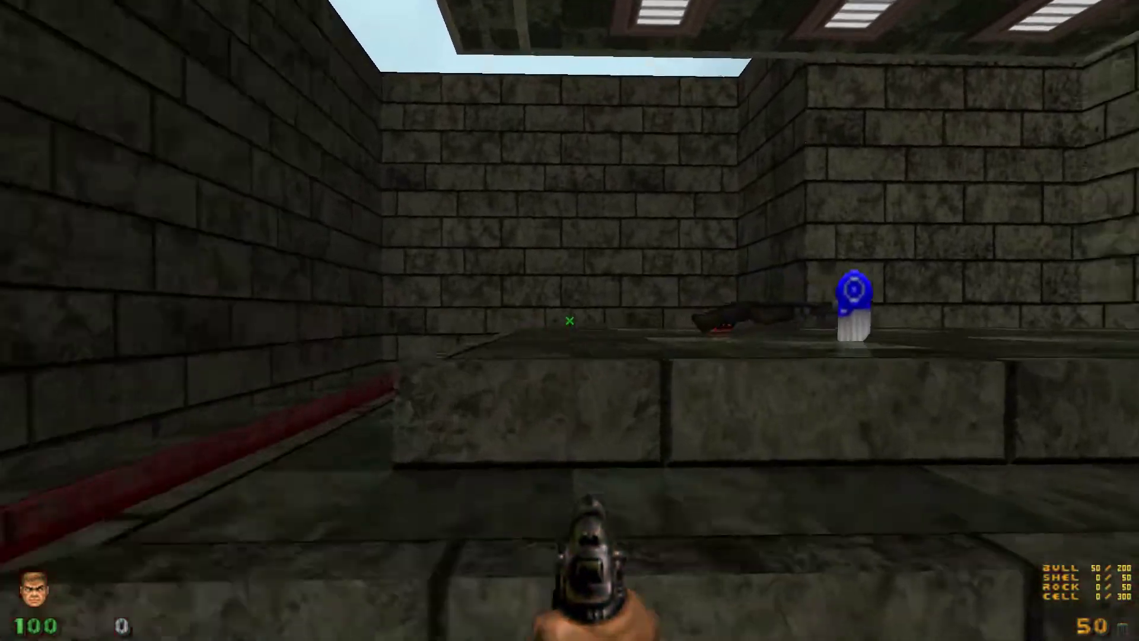
pyautogui.press('Right')
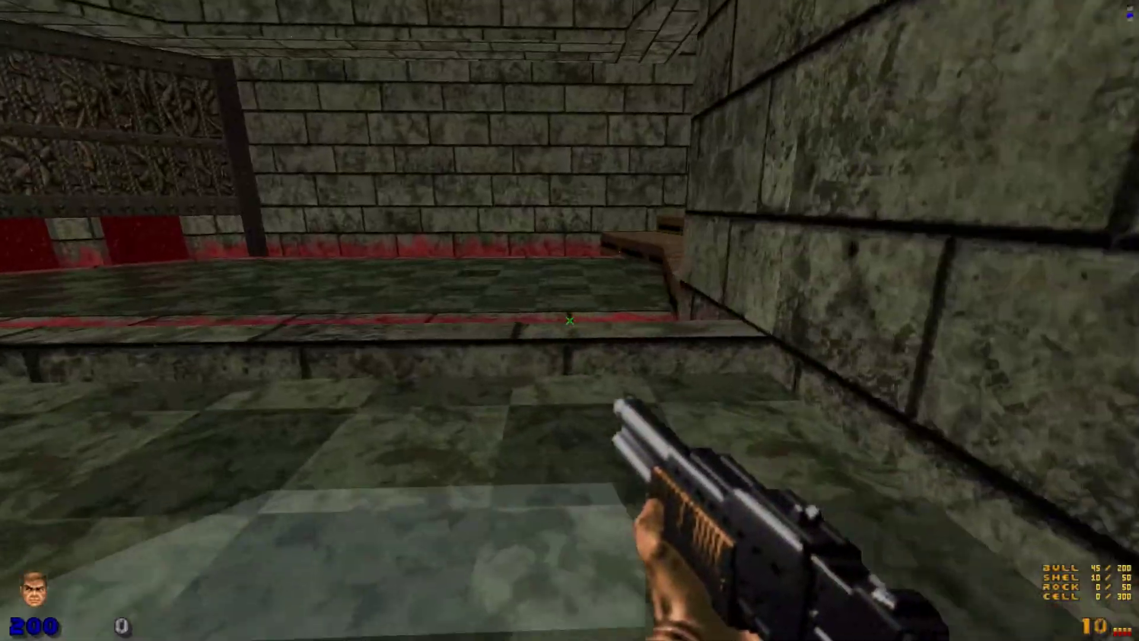
pyautogui.press('w')
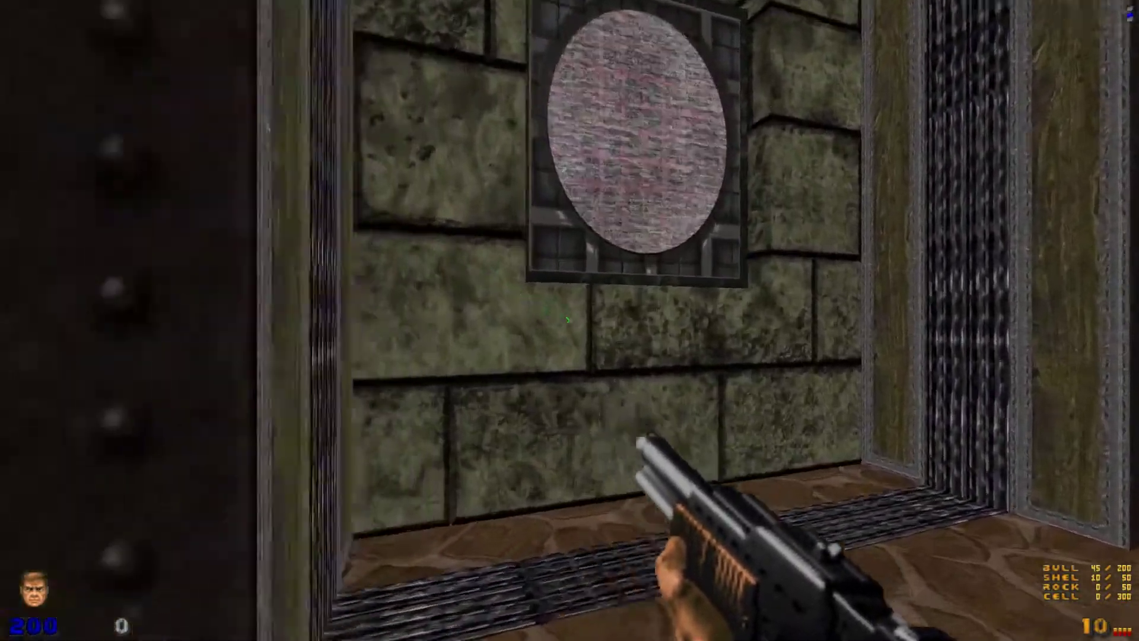
pyautogui.press('w')
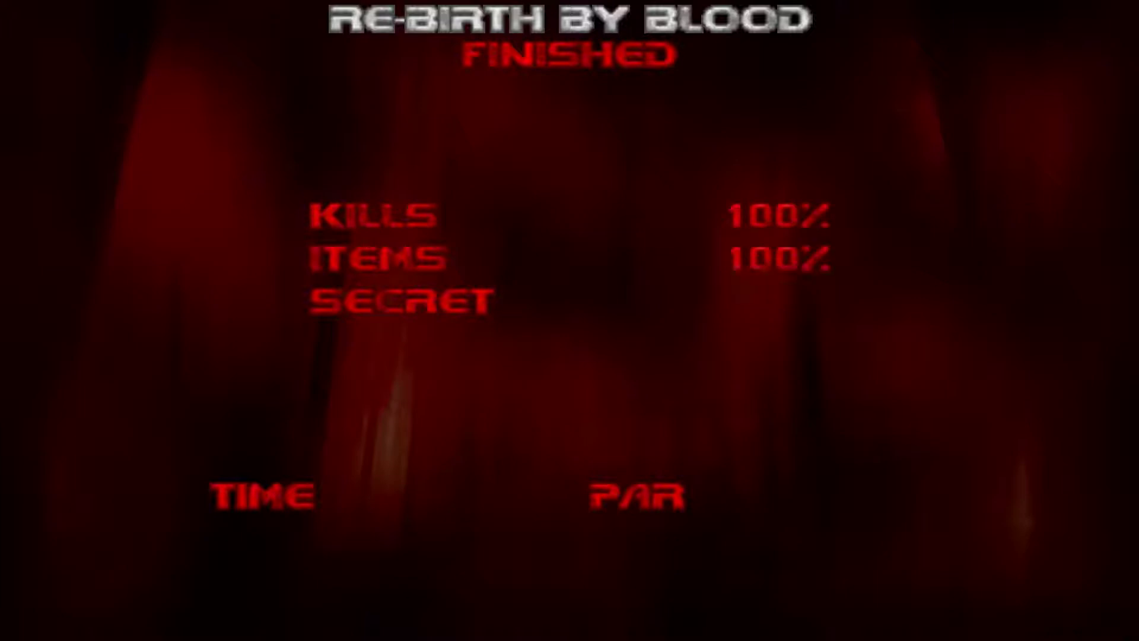
pyautogui.press('space')
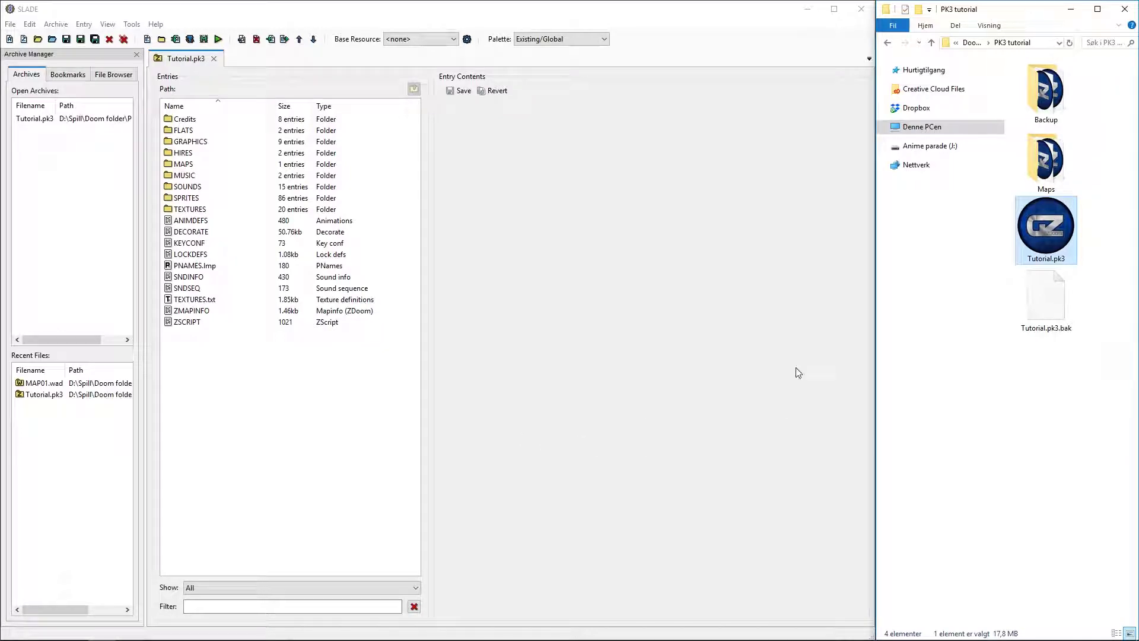
# - Drag MAP02.wad into Tutorial.pk3's MAPS folder, save, and return to the archive root
pyautogui.doubleClick(1045, 175)
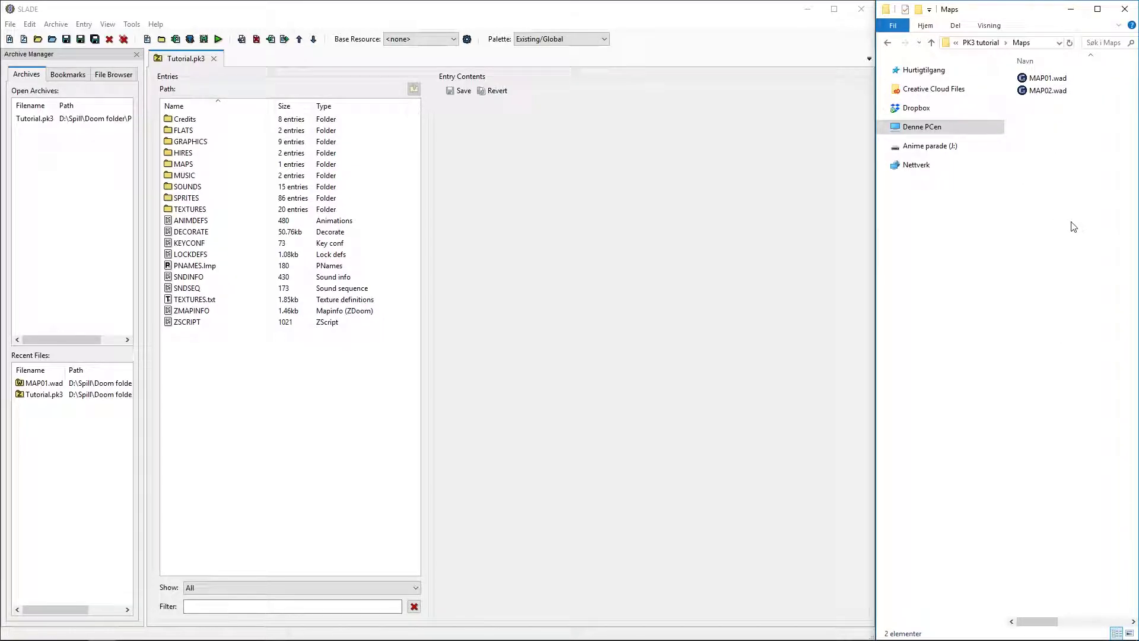
pyautogui.click(169, 167)
pyautogui.doubleClick(169, 167)
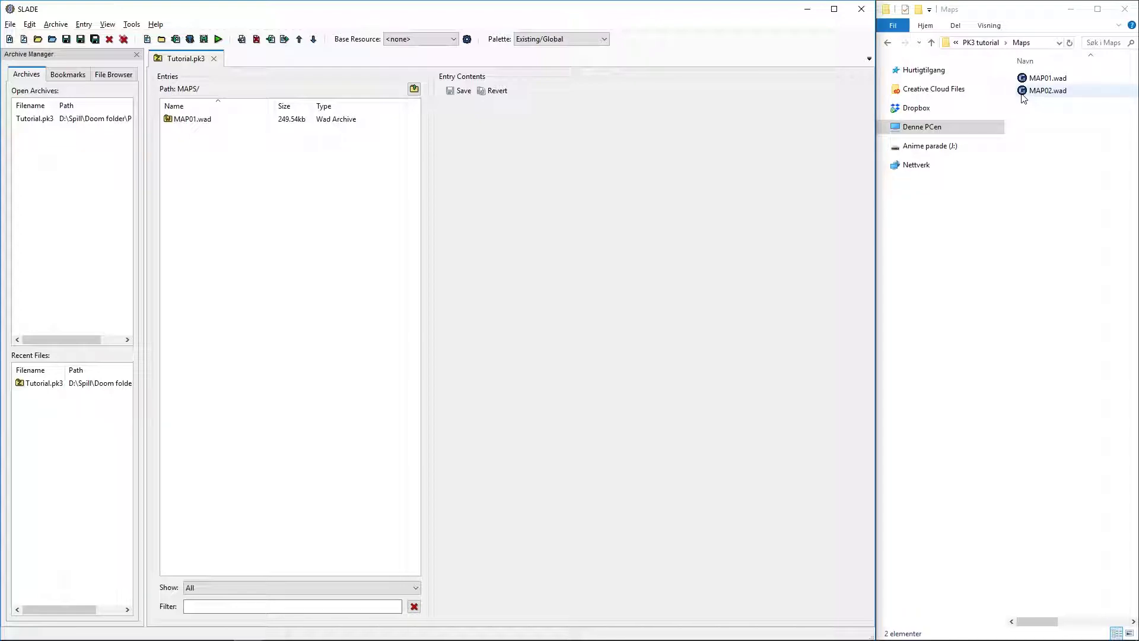
pyautogui.moveTo(1023, 92)
pyautogui.mouseDown()
pyautogui.moveTo(1035, 213)
pyautogui.moveTo(178, 195)
pyautogui.mouseUp()
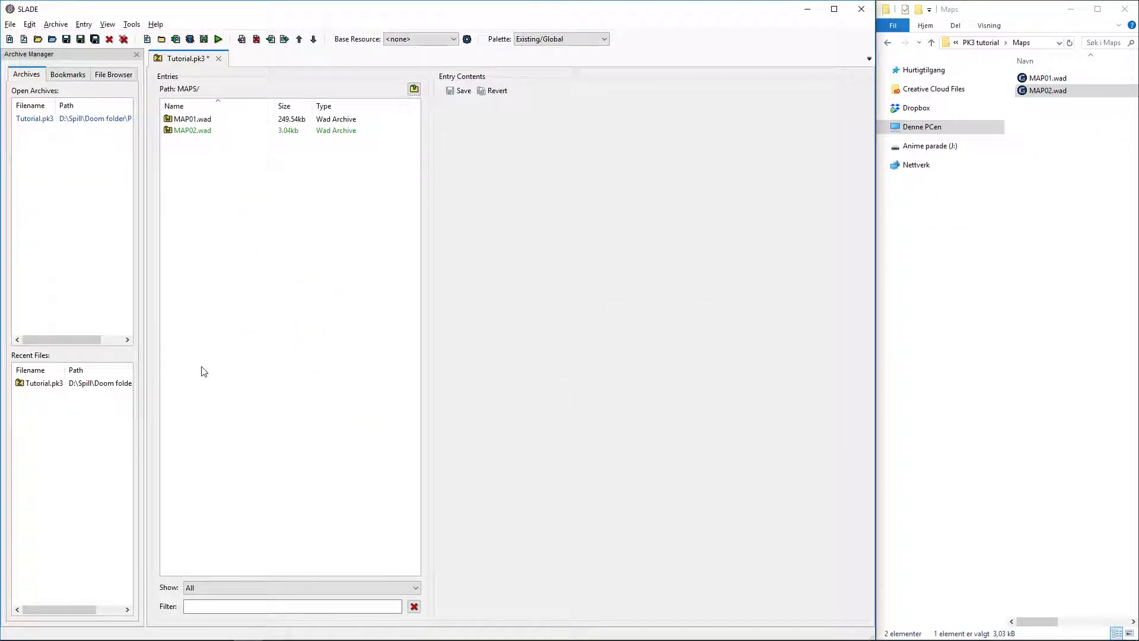
pyautogui.hotkey('ctrl', 's')
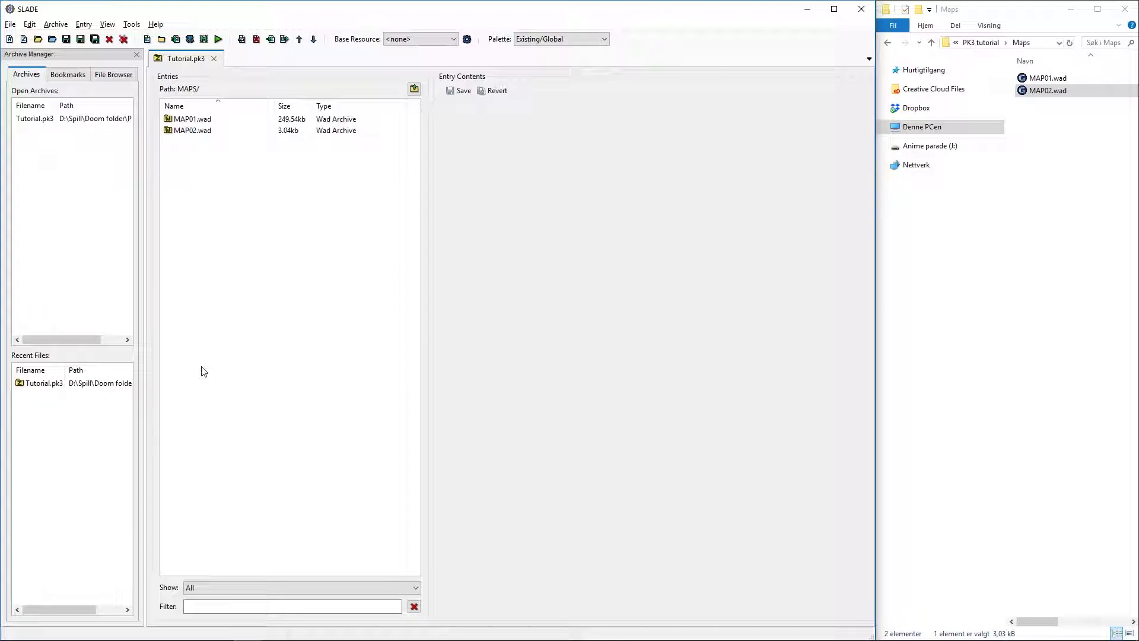
pyautogui.press('BackSpace')
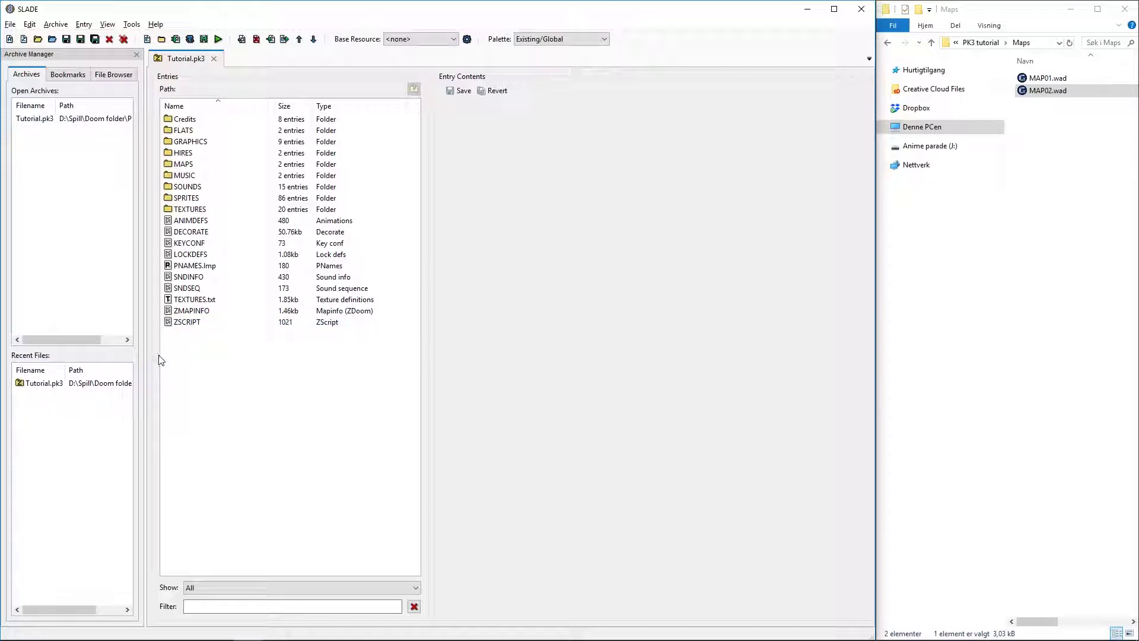
# - Open ZMAPINFO and paste a duplicate of the MAP01 block below it
pyautogui.click(178, 310)
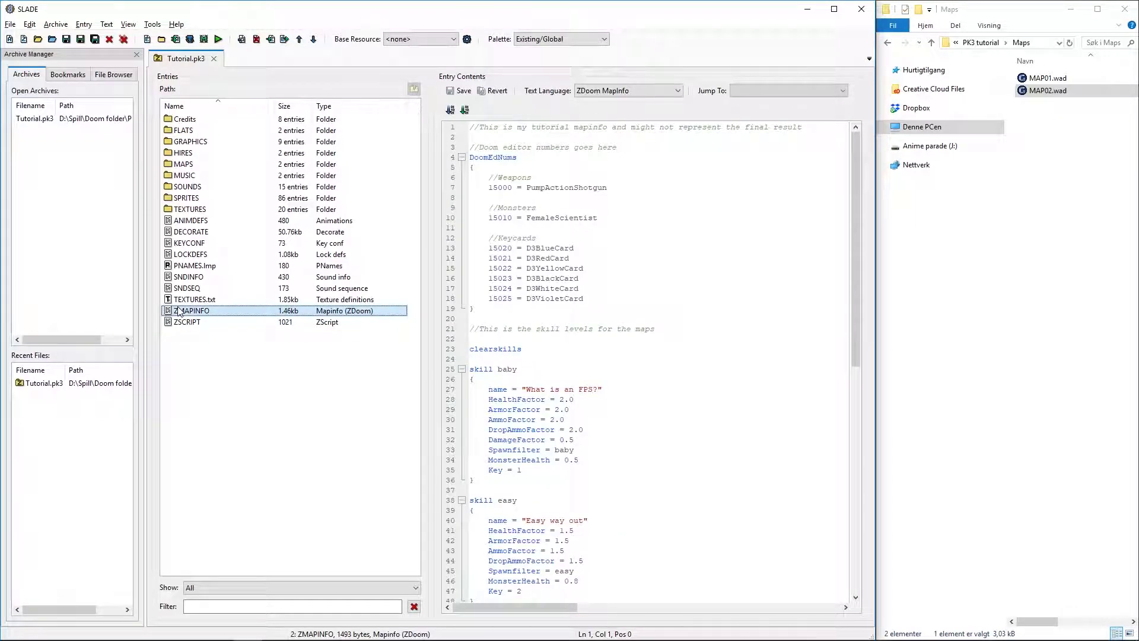
pyautogui.click(767, 369)
pyautogui.scroll(-7, 767, 372)
pyautogui.scroll(-5, 768, 371)
pyautogui.scroll(-3, 768, 368)
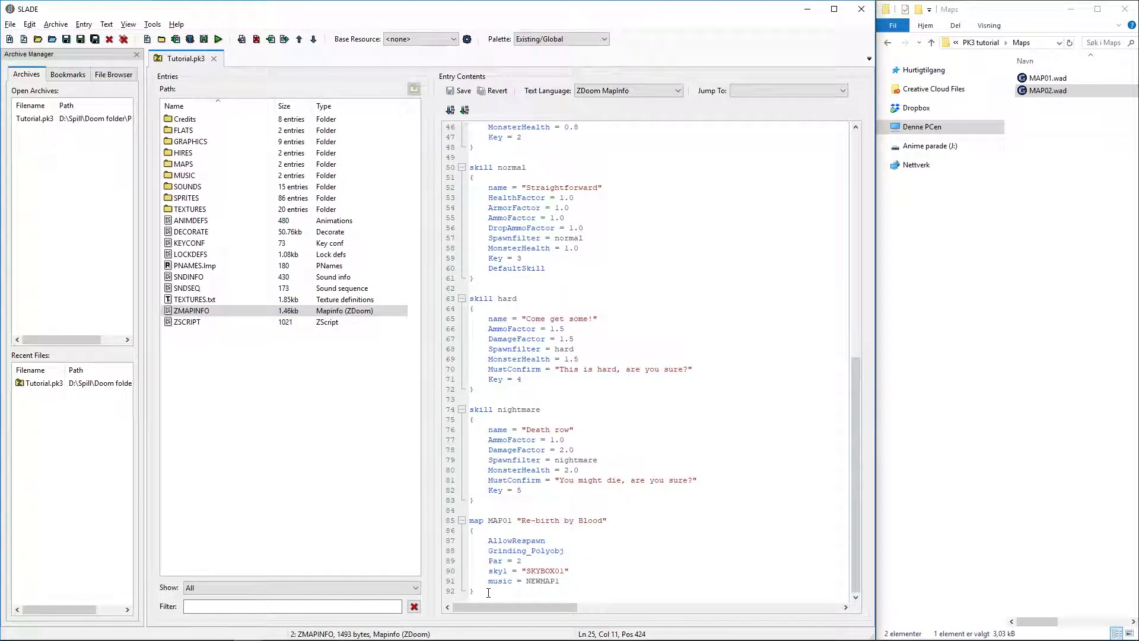
pyautogui.moveTo(487, 591); pyautogui.dragTo(441, 524)
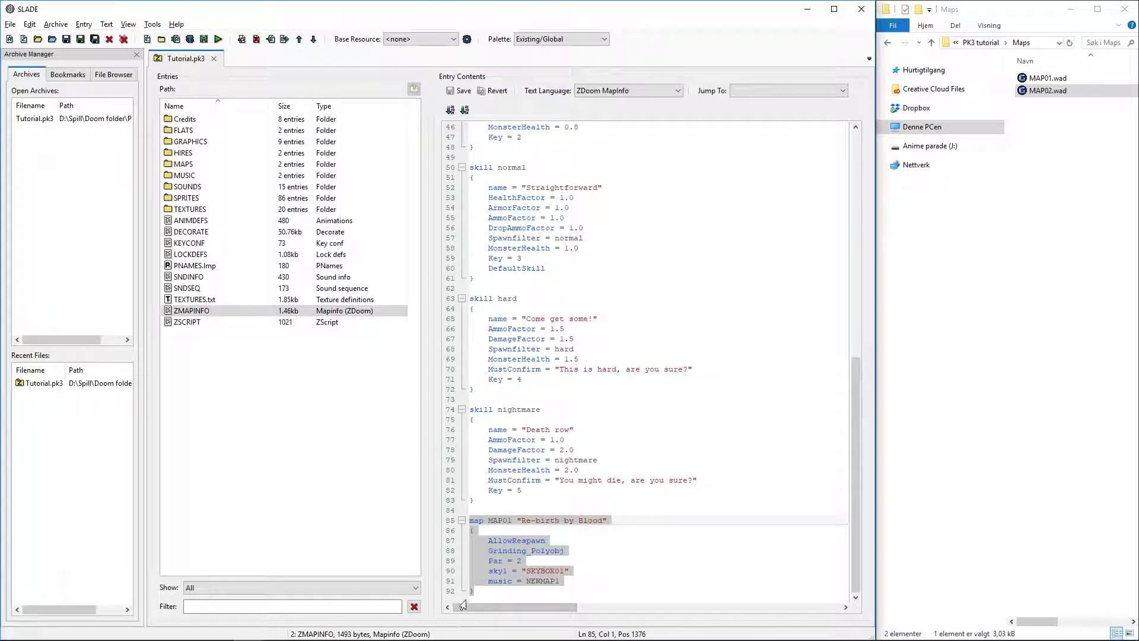
pyautogui.click(476, 592)
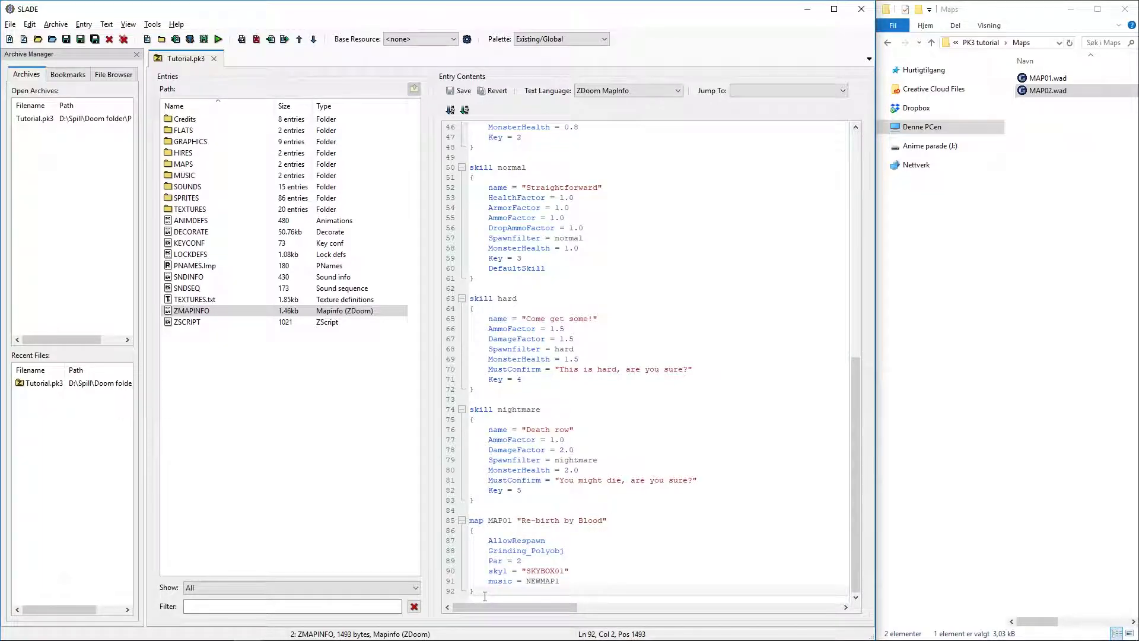
pyautogui.press('Return')
pyautogui.press('Return')
pyautogui.write('map MAP01 "Re-birth by Blood" { \tAllowRespawn \tGrinding_Polyobj \tPar = 2 \tsky1 = "SKYBOX01" \tmusic = NEWMAP1 }')
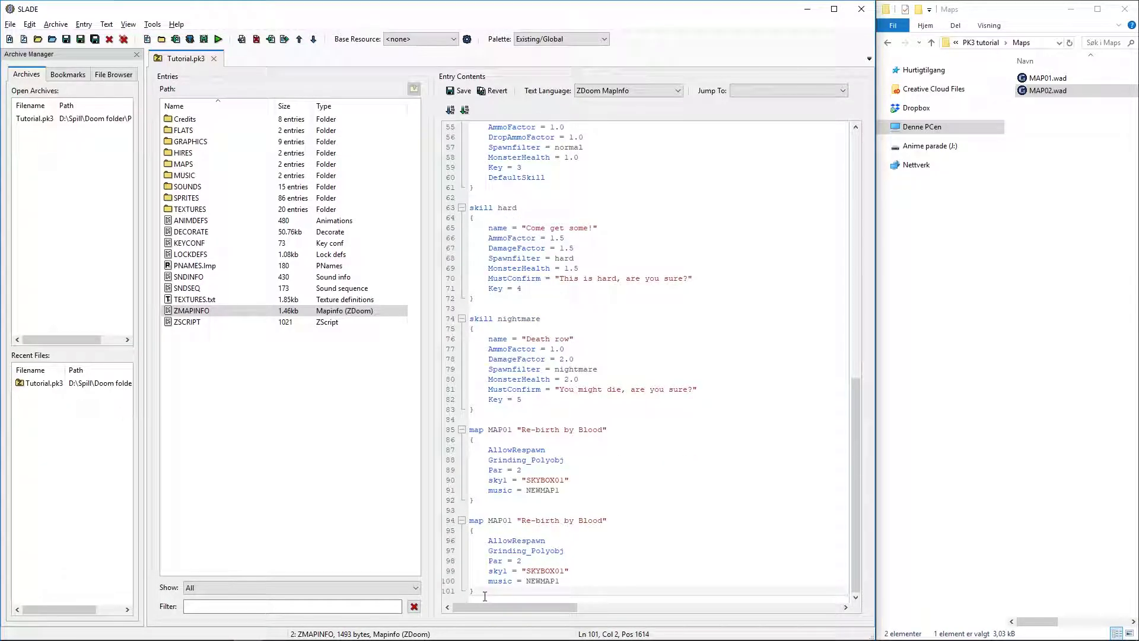
# - Change the copied block to MAP02 titled "Something Else"
pyautogui.click(509, 522)
pyautogui.press('Delete')
pyautogui.write('2')
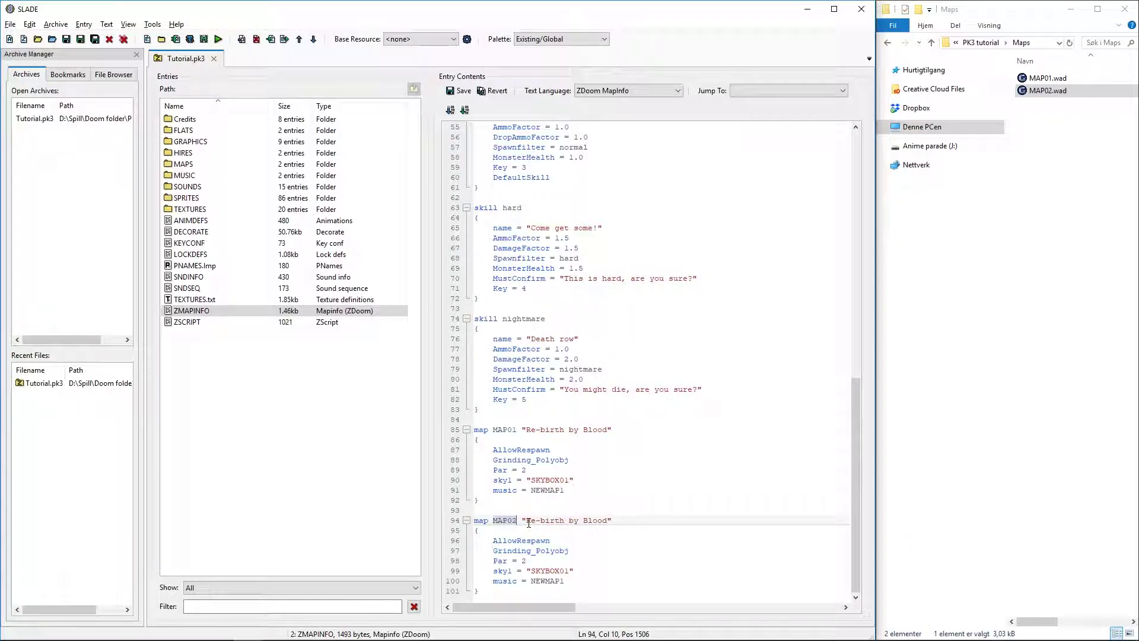
pyautogui.moveTo(527, 522); pyautogui.dragTo(607, 520)
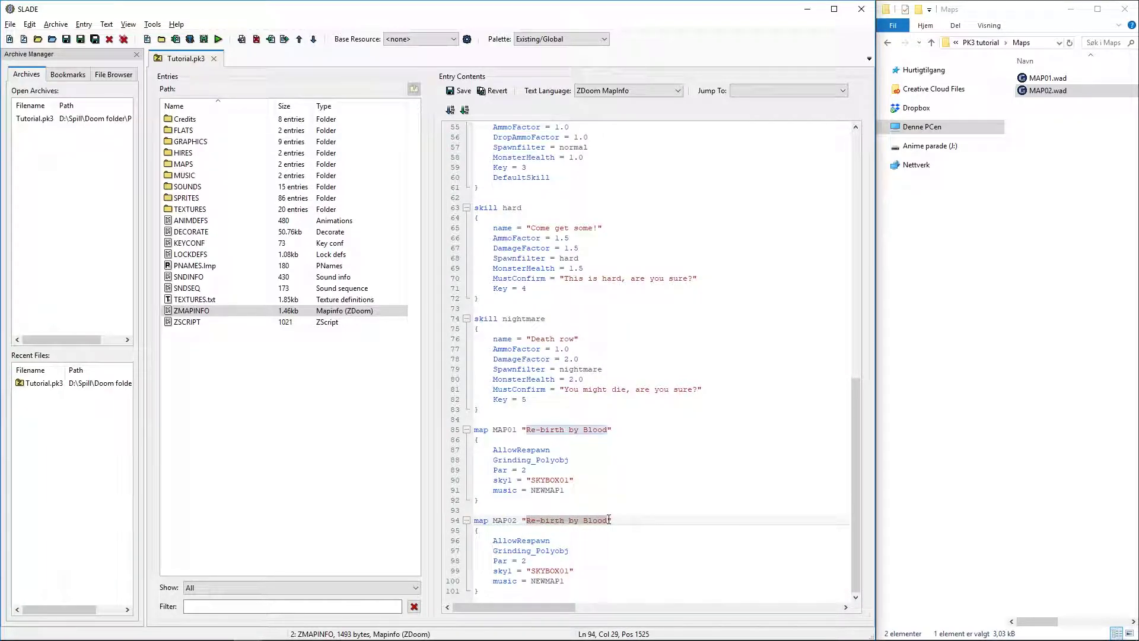
pyautogui.write('Something Else')
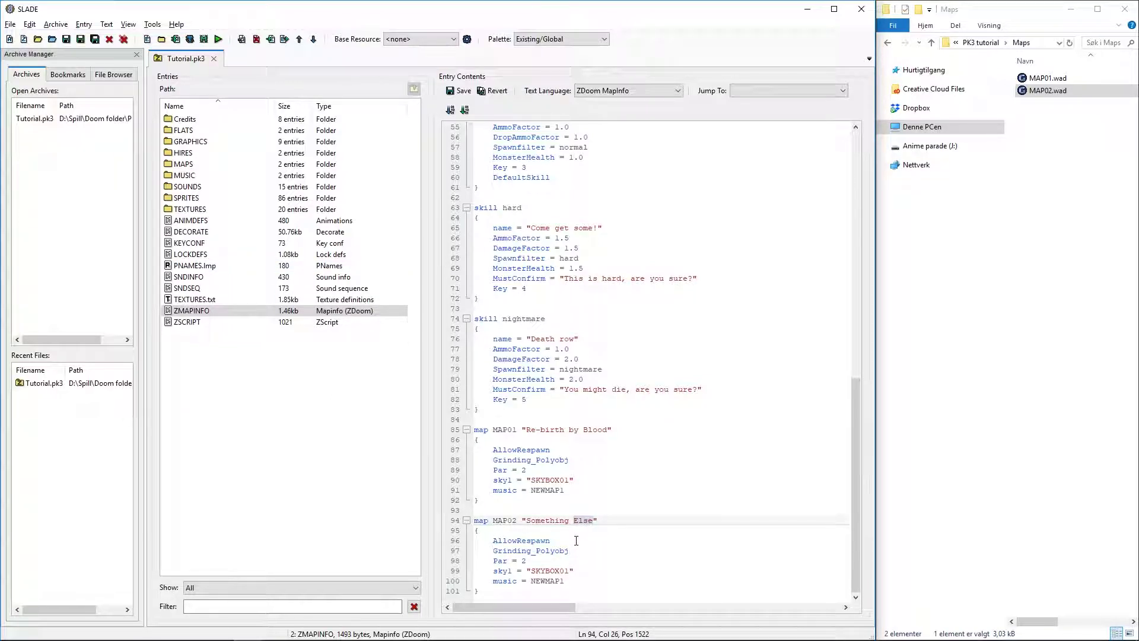
# - Set Par to 20 in both the MAP01 and MAP02 blocks
pyautogui.click(532, 470)
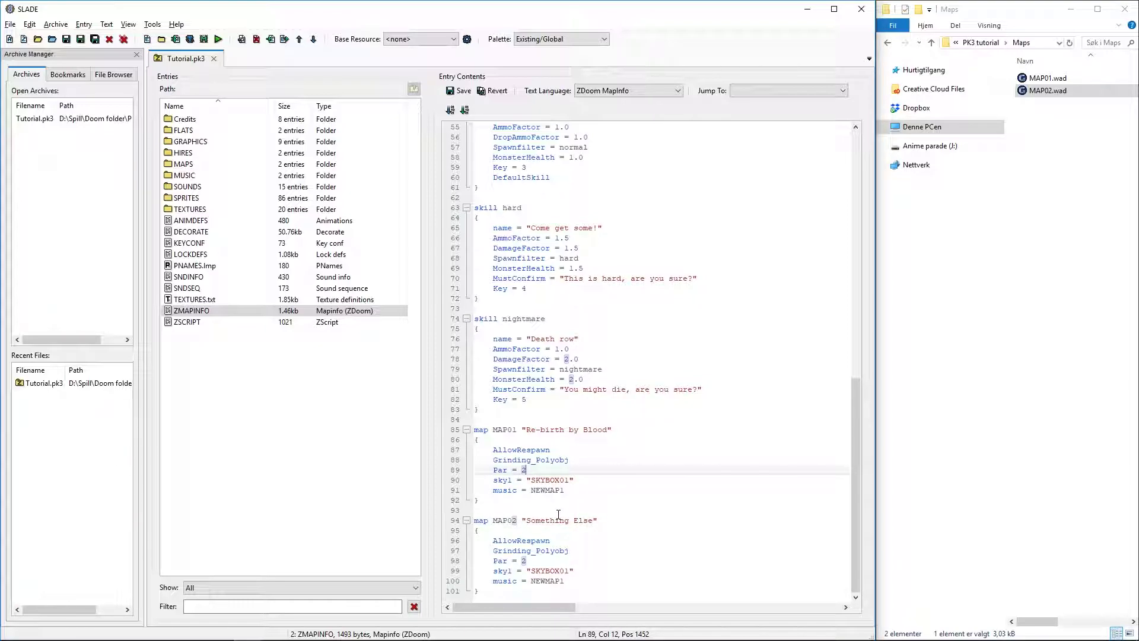
pyautogui.write('0')
pyautogui.click(531, 561)
pyautogui.write('0')
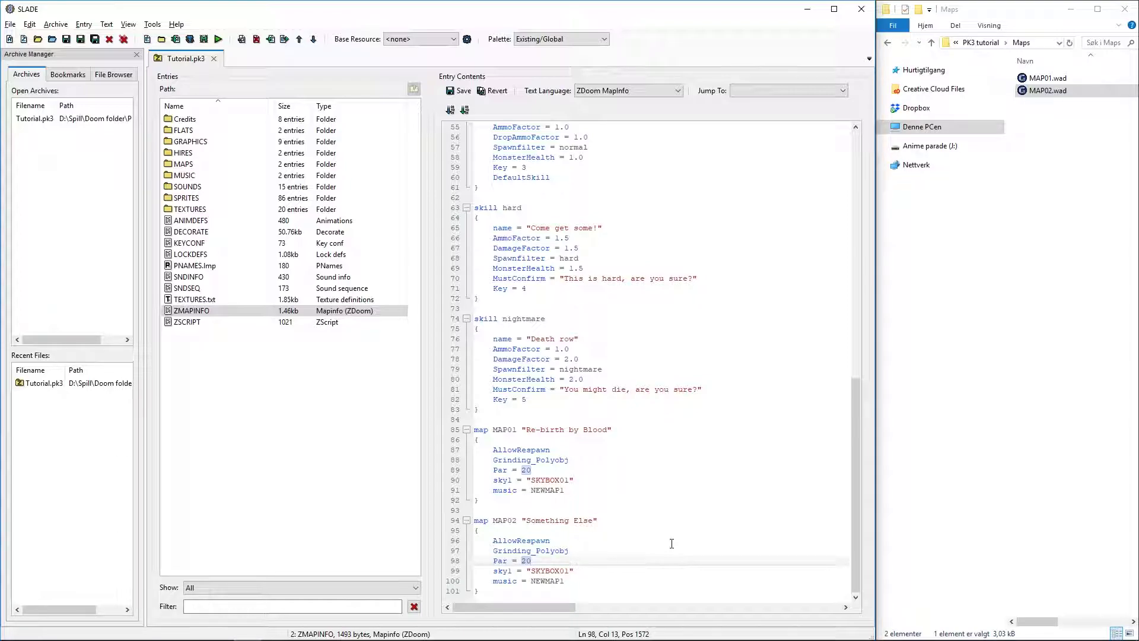
# - Save ZMAPINFO and add 'next = MAP02' to the MAP01 block
pyautogui.hotkey('ctrl', 's')
pyautogui.press('Return')
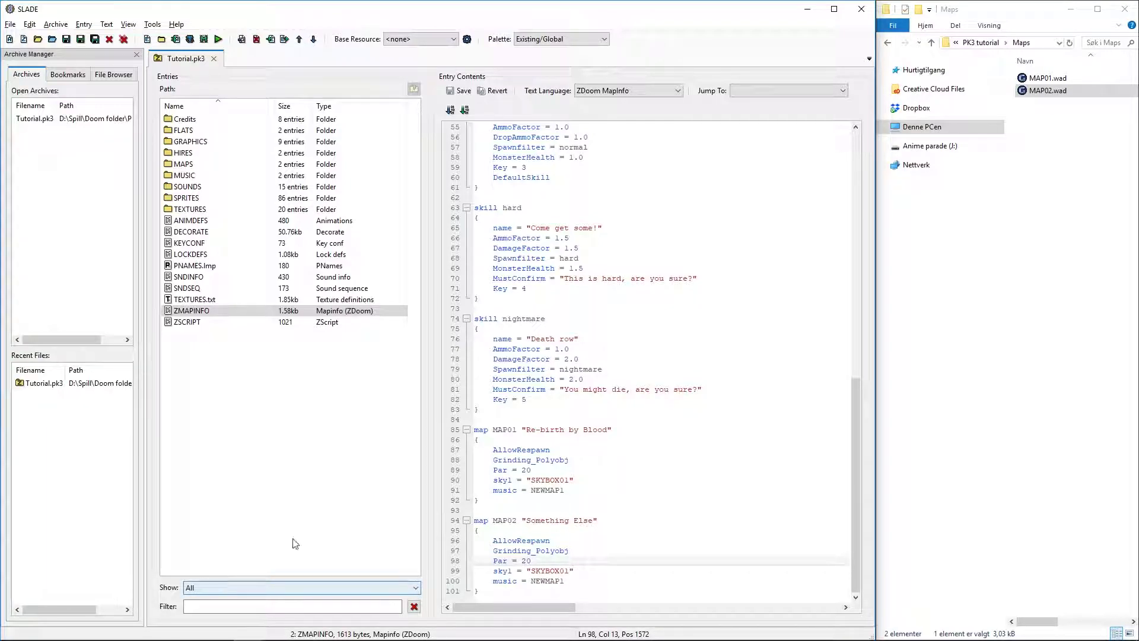
pyautogui.click(570, 490)
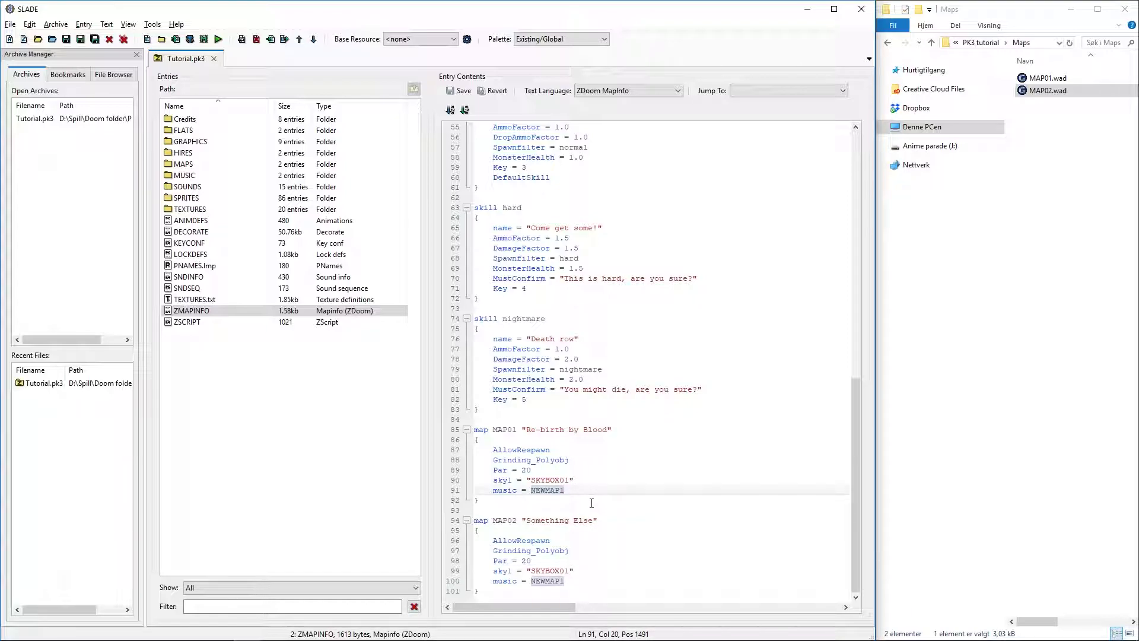
pyautogui.press('Return')
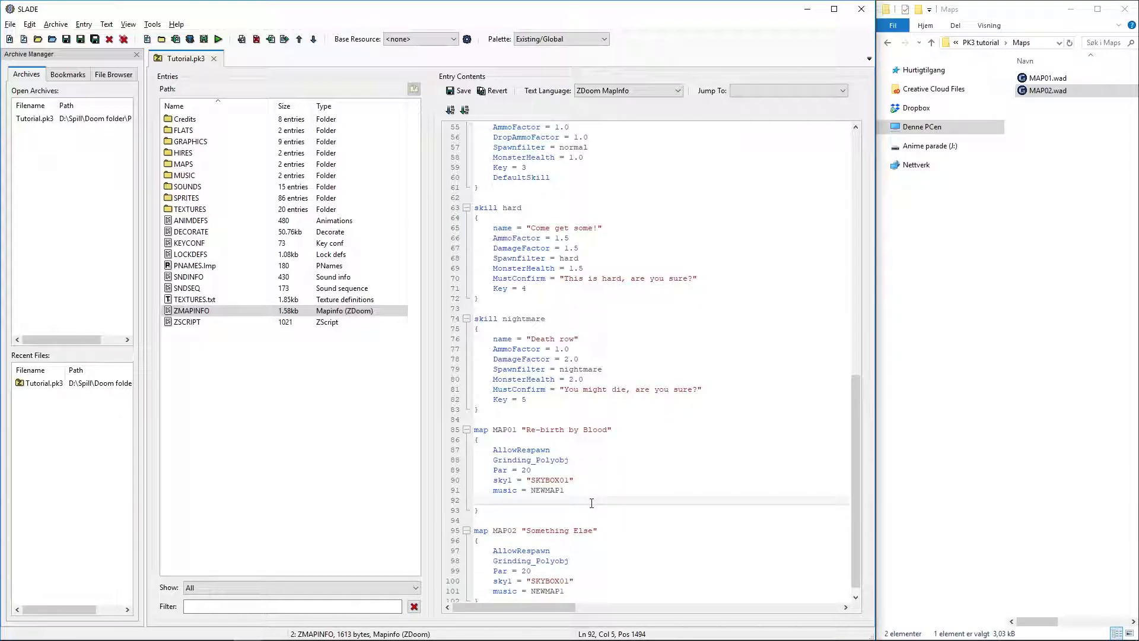
pyautogui.write('next =')
pyautogui.write(' MAP02')
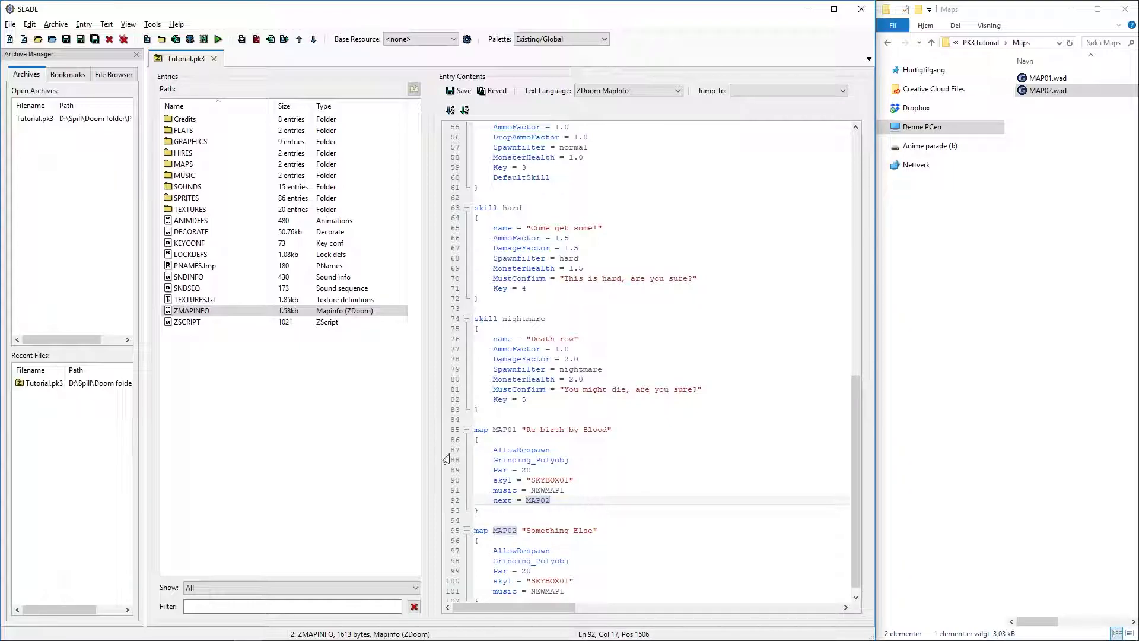
# - Add 'next = EndGame' after the music line in the MAP02 block
pyautogui.scroll(-1, 451, 460)
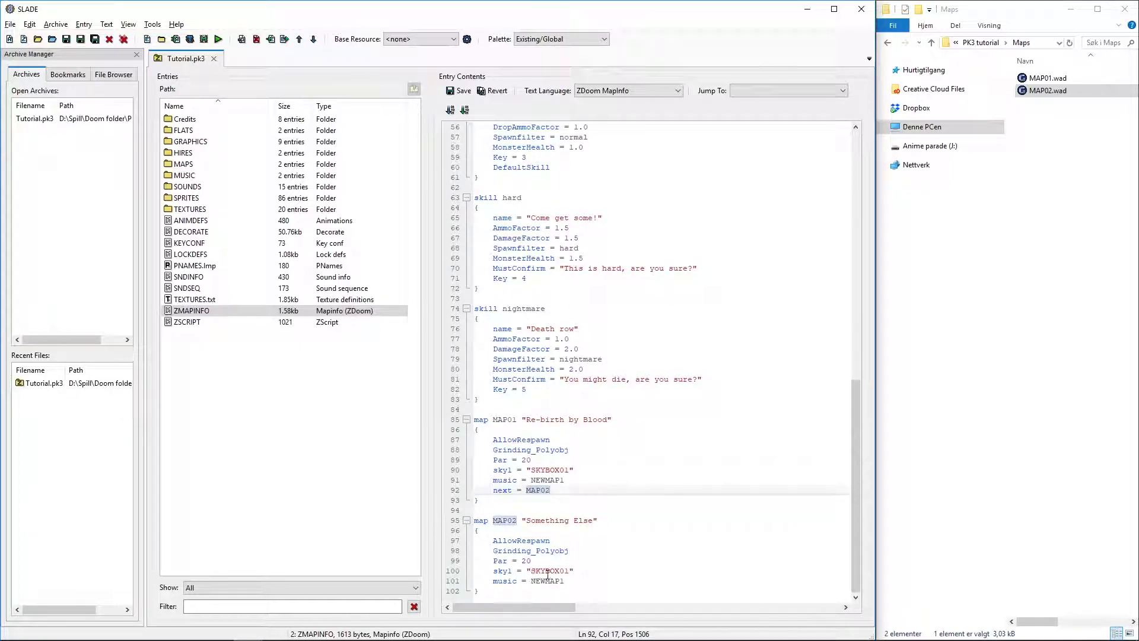
pyautogui.click(575, 581)
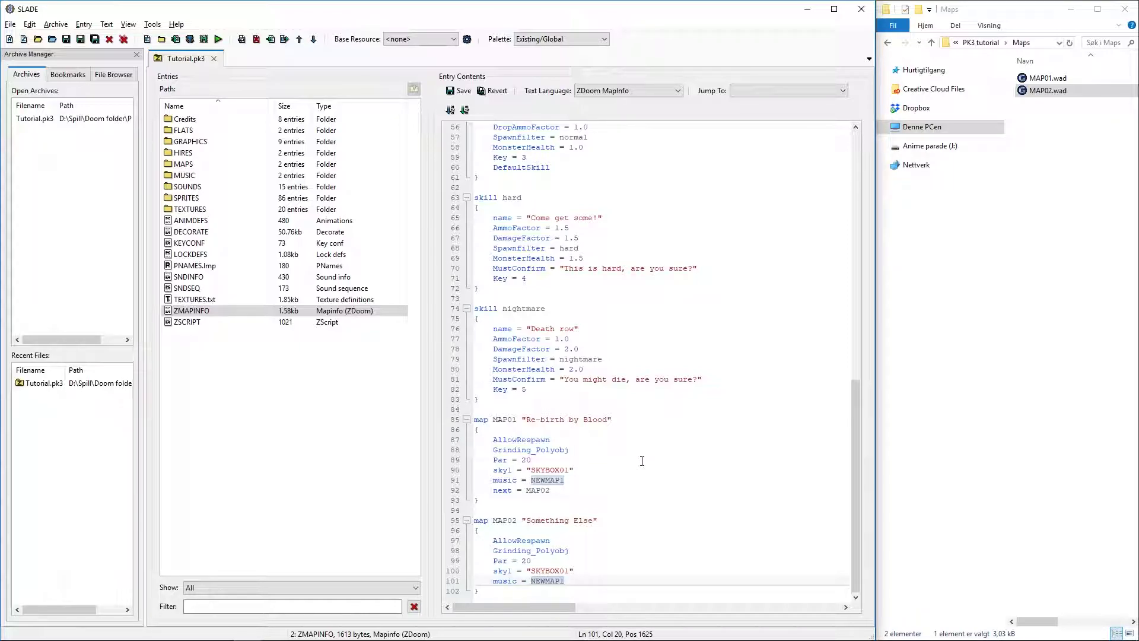
pyautogui.press('Return')
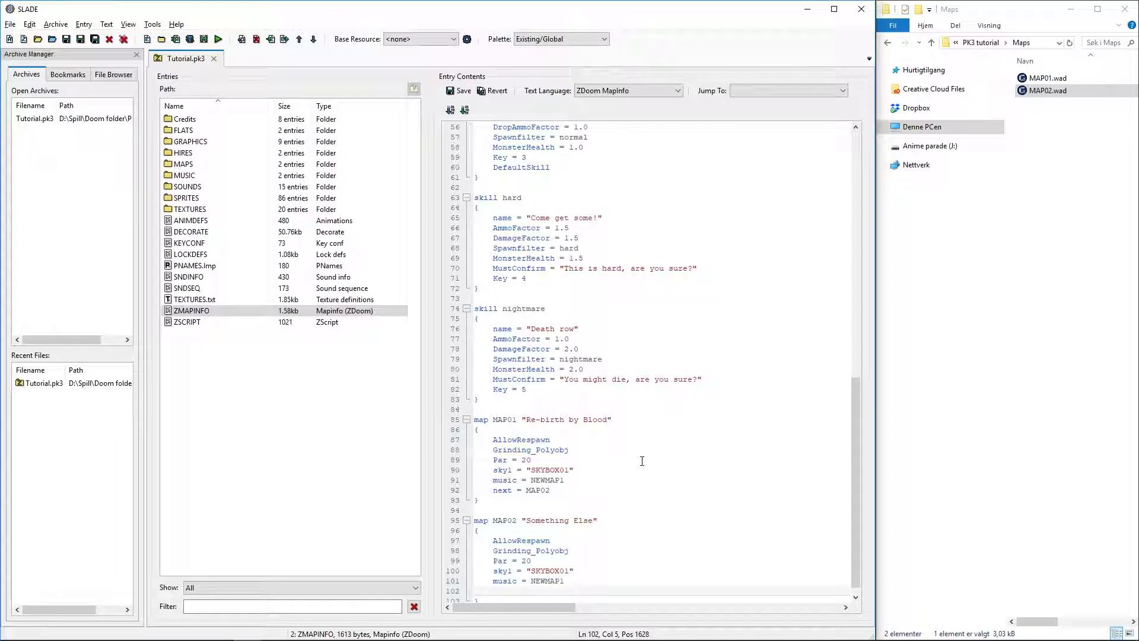
pyautogui.write('next')
pyautogui.write(' =')
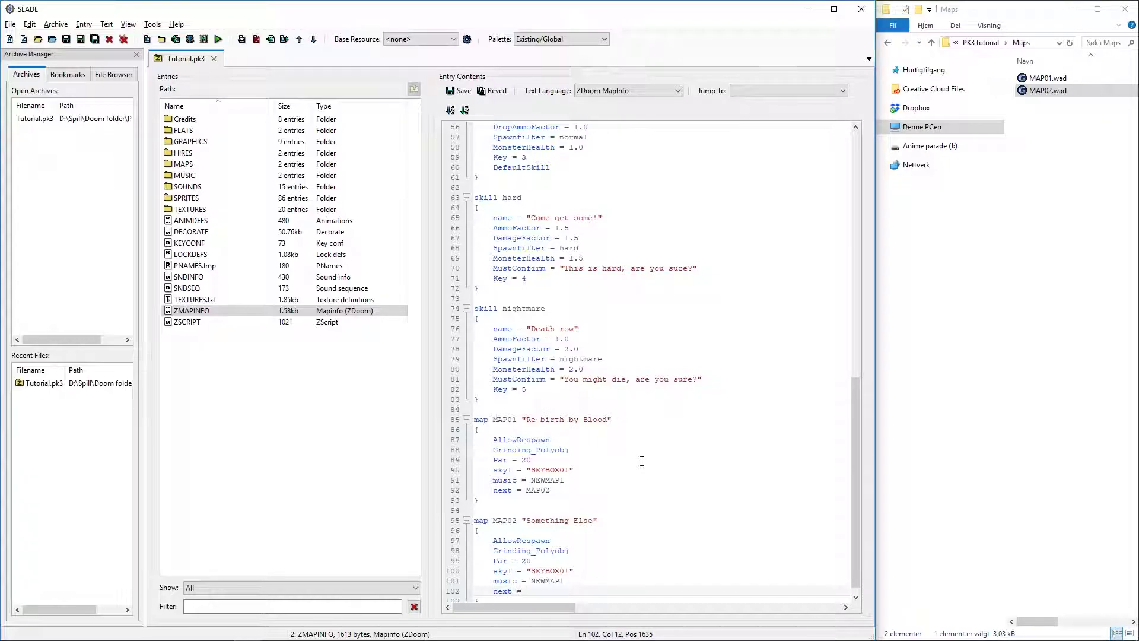
pyautogui.write(' EndGame')
# - Save the ZMAPINFO entry, confirming the save-changes prompt
pyautogui.hotkey('ctrl', 's')
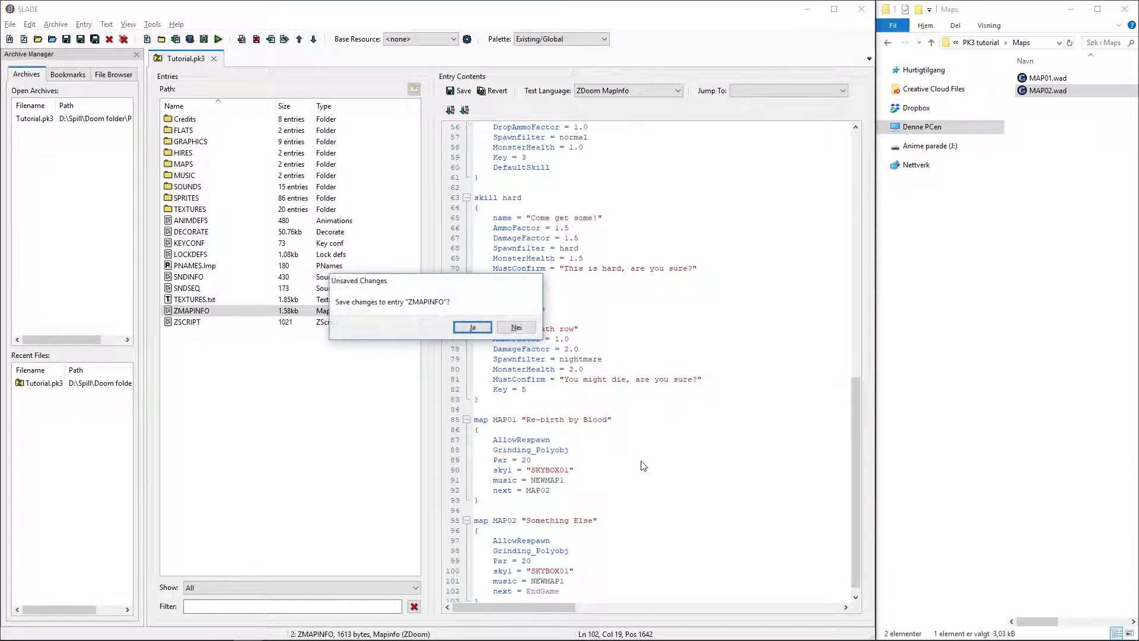
pyautogui.press('Return')
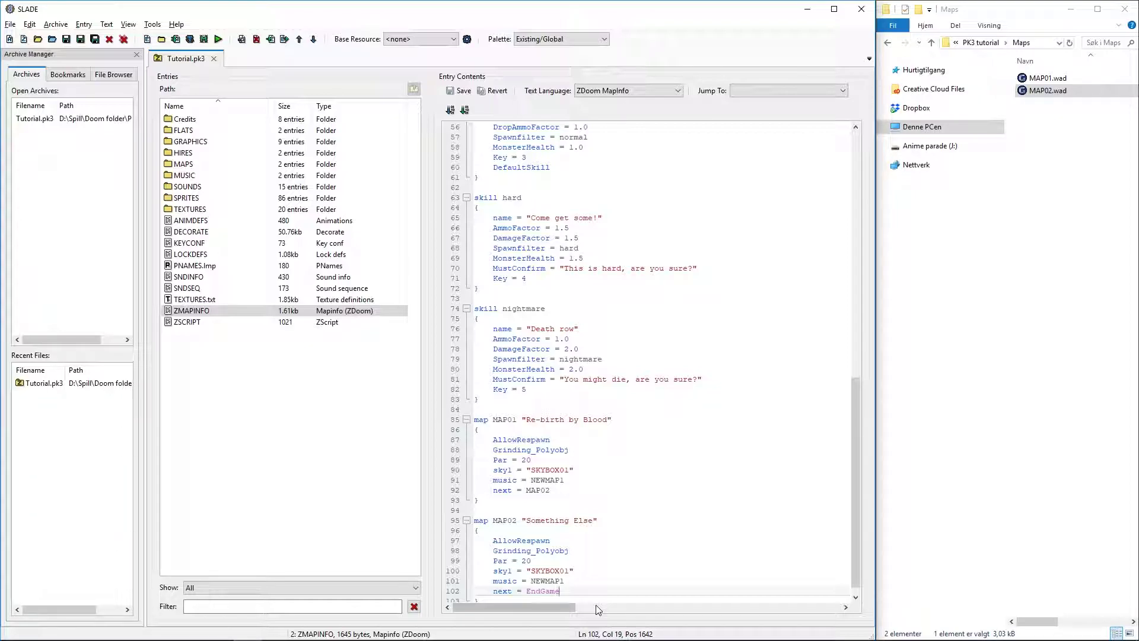
pyautogui.press('XF86AudioLowerVolume')
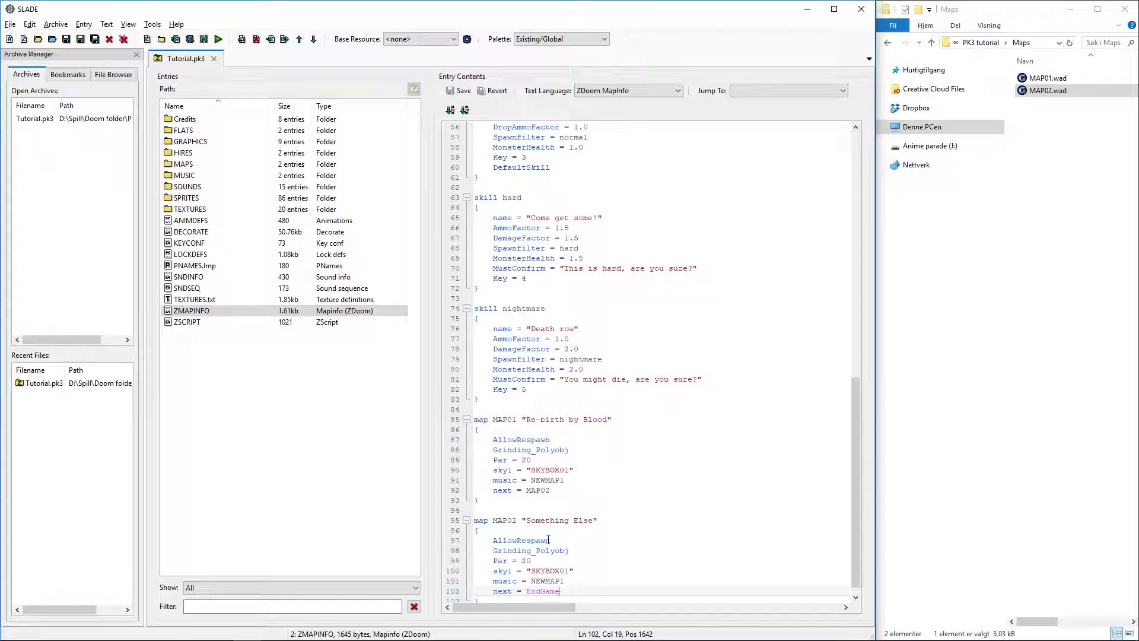
# - Open Tutorial.pk3 from the PK3 tutorial folder and start it in GZDoom with DOOM 2
pyautogui.click(931, 42)
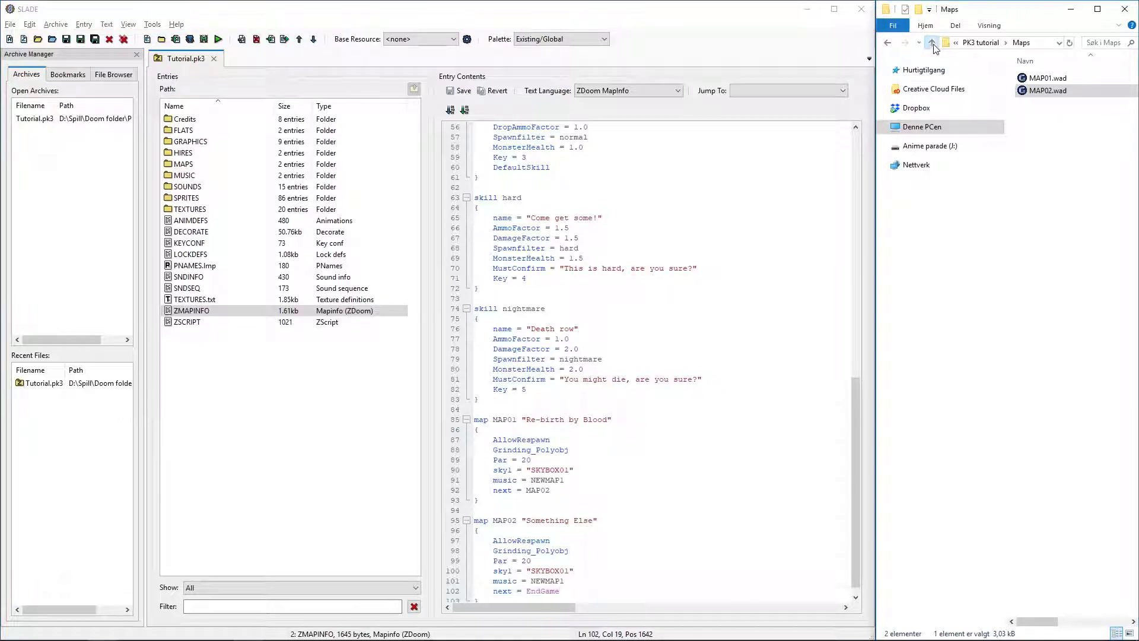
pyautogui.click(1035, 234)
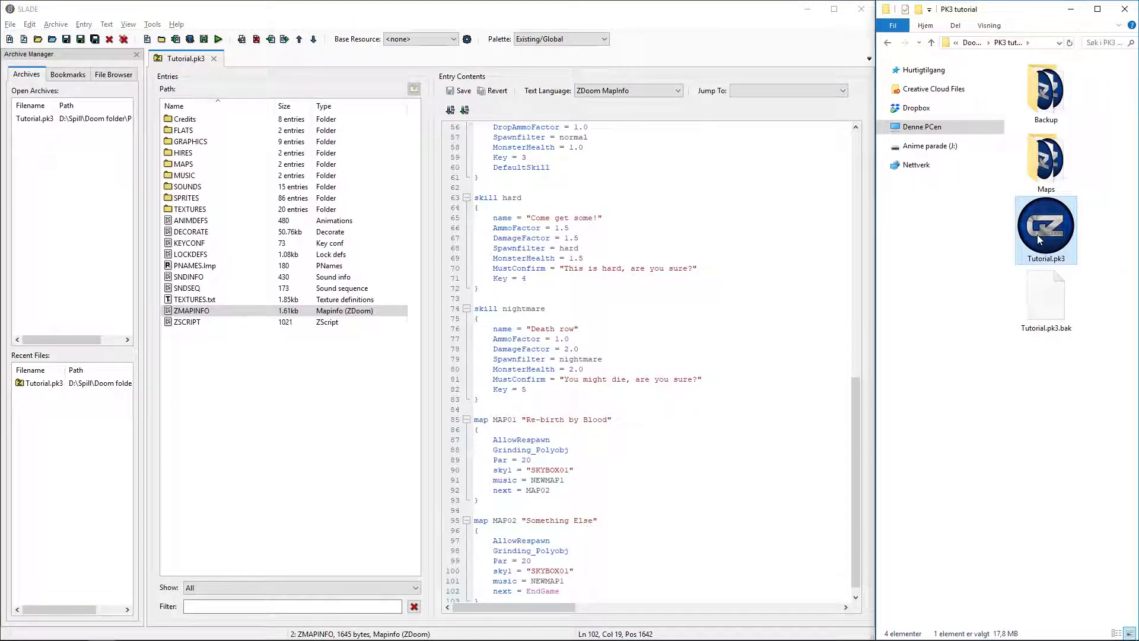
pyautogui.doubleClick(1042, 233)
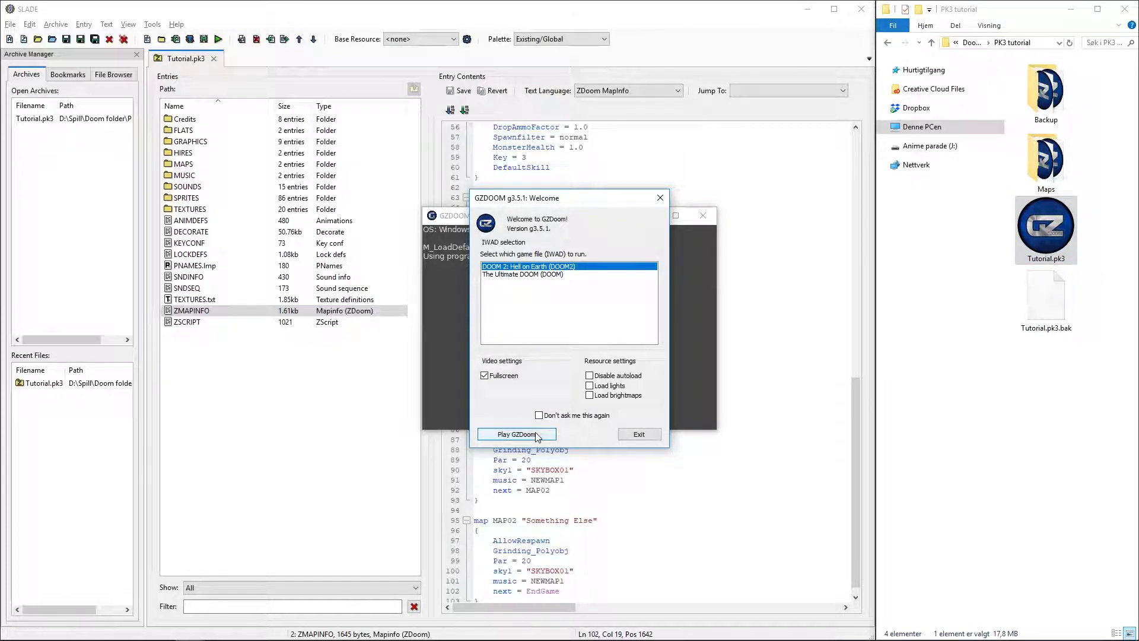
pyautogui.click(535, 435)
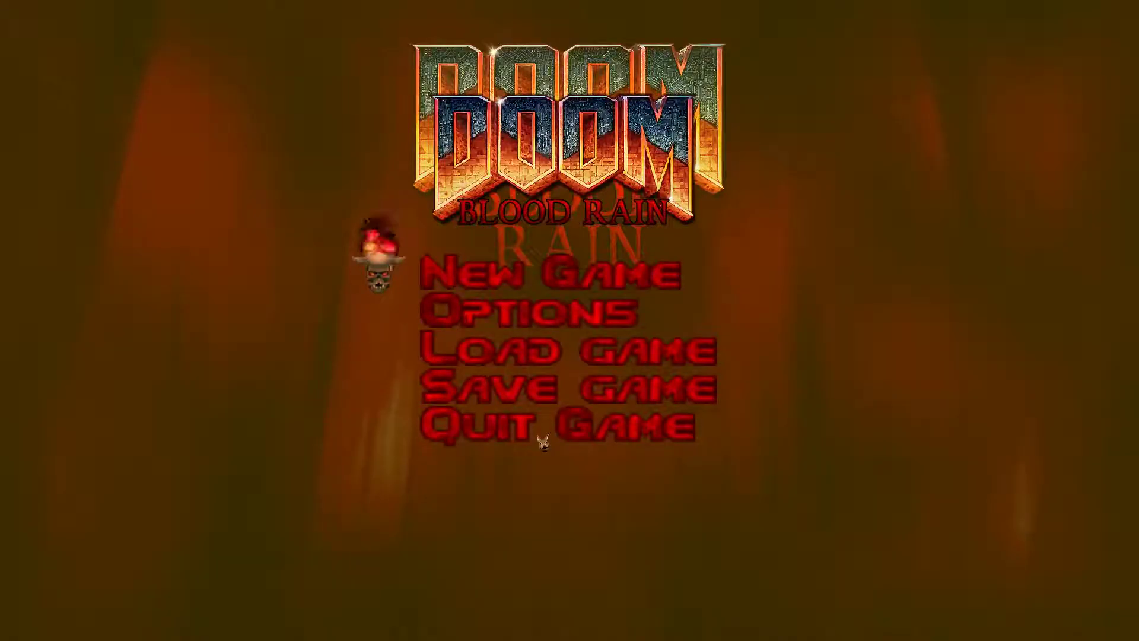
# - Start a new GZDoom game, walk into the corridor and enter the idkfa cheat
pyautogui.press('Return')
pyautogui.press('Return')
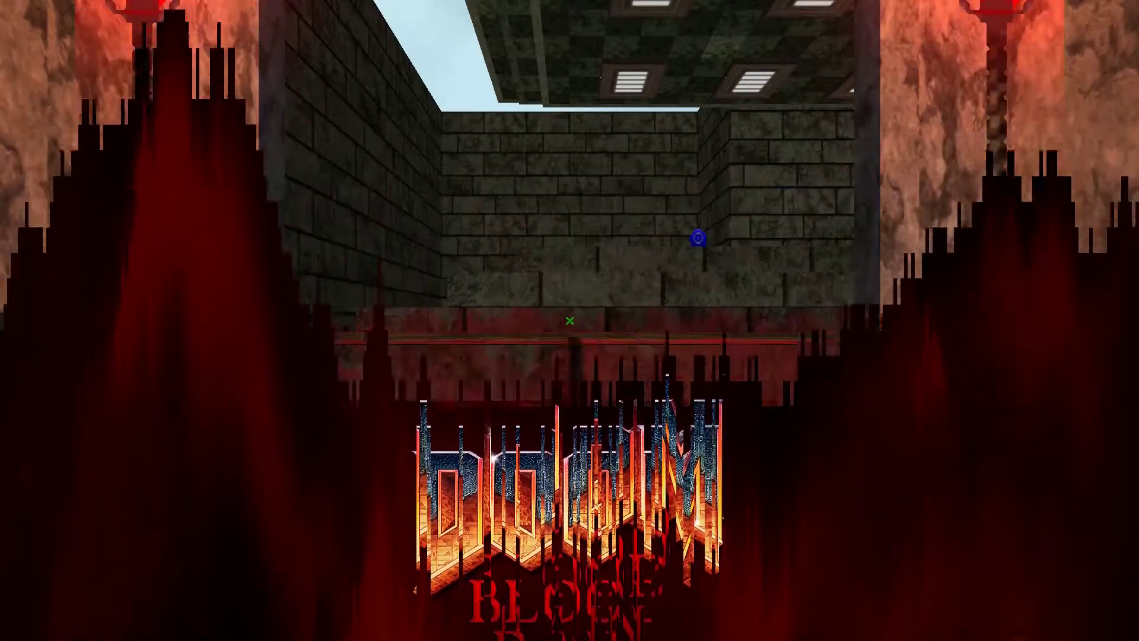
pyautogui.press('w')
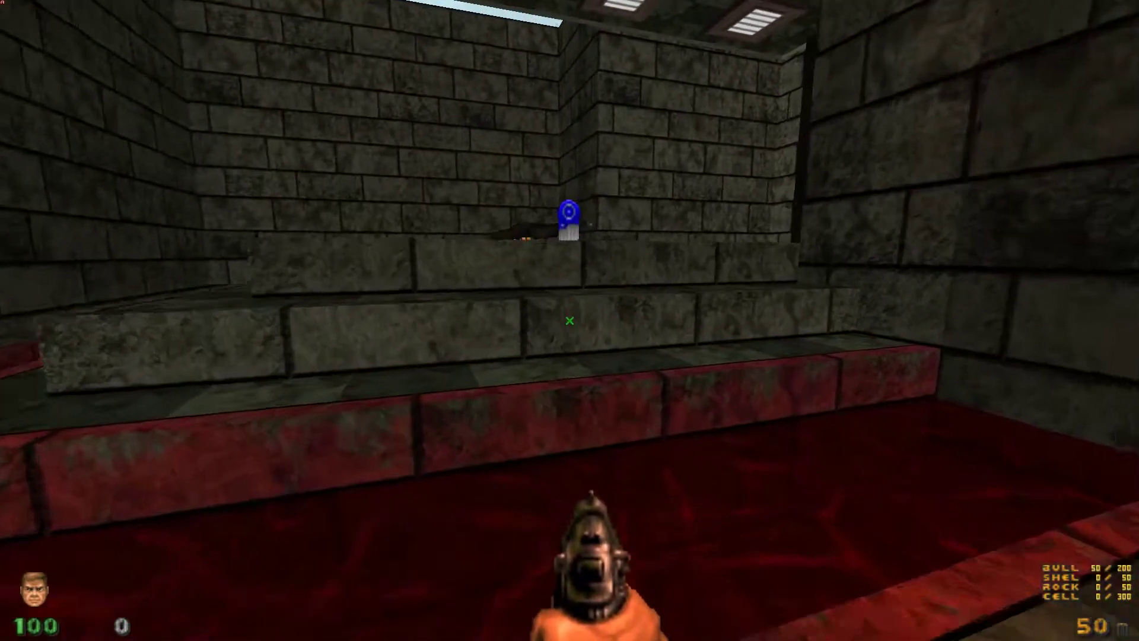
pyautogui.press('w')
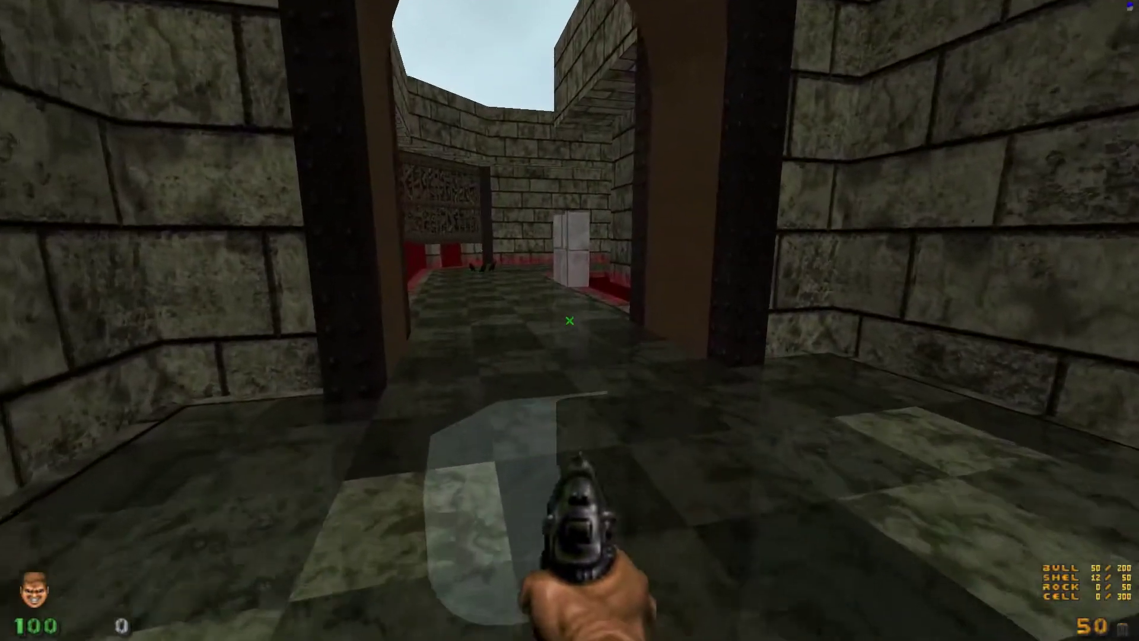
pyautogui.write('idkfa')
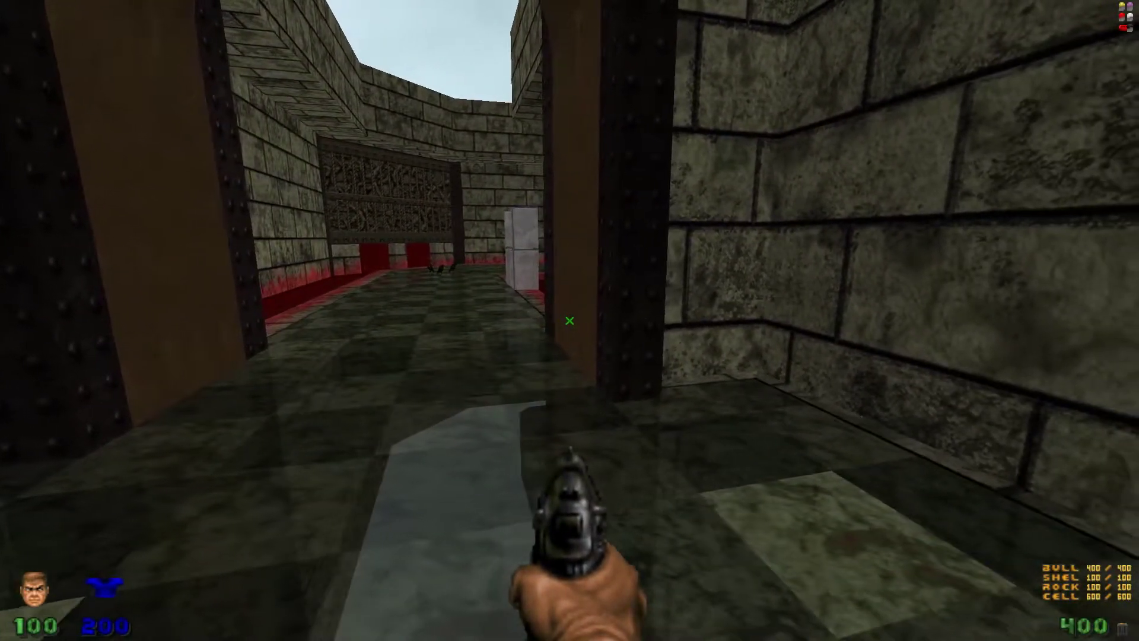
pyautogui.write('w')
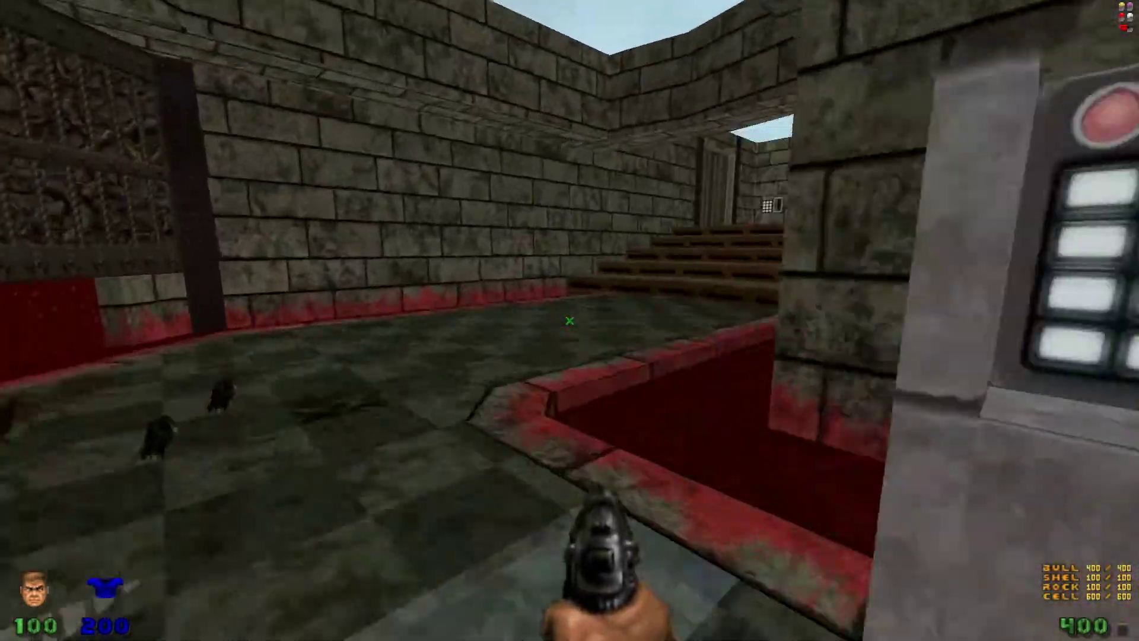
pyautogui.write('w')
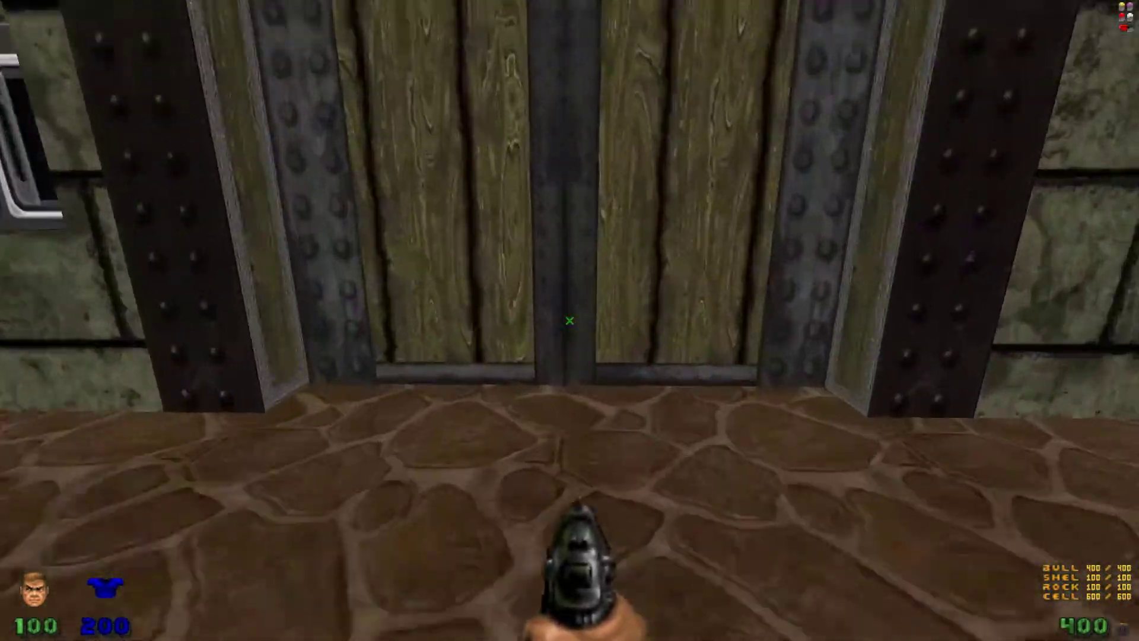
pyautogui.write('ww')
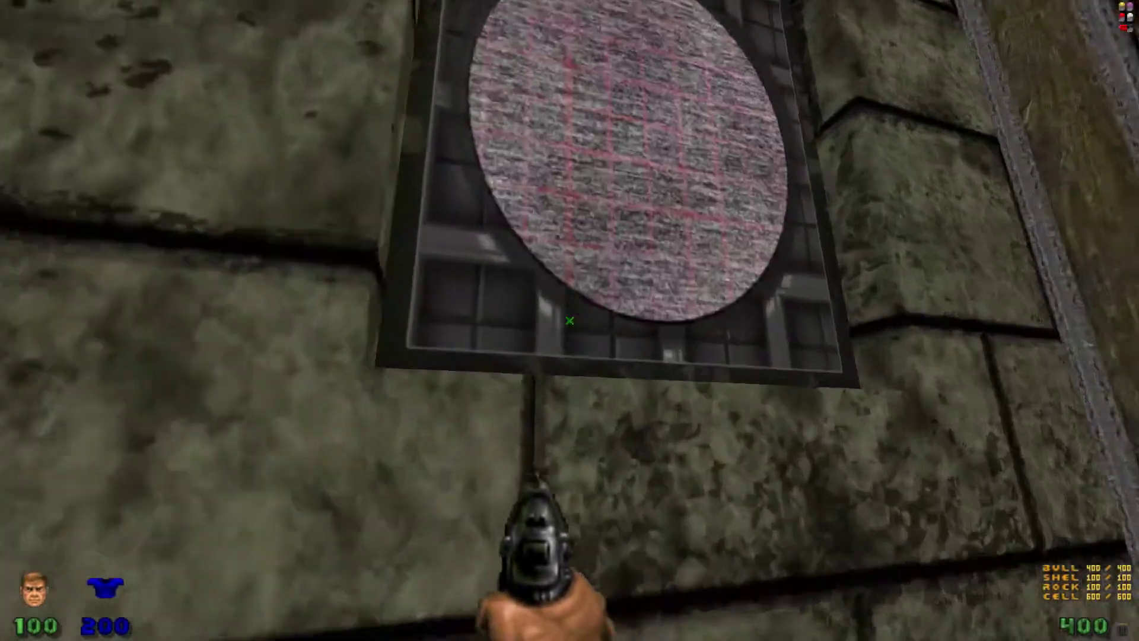
pyautogui.write('e')
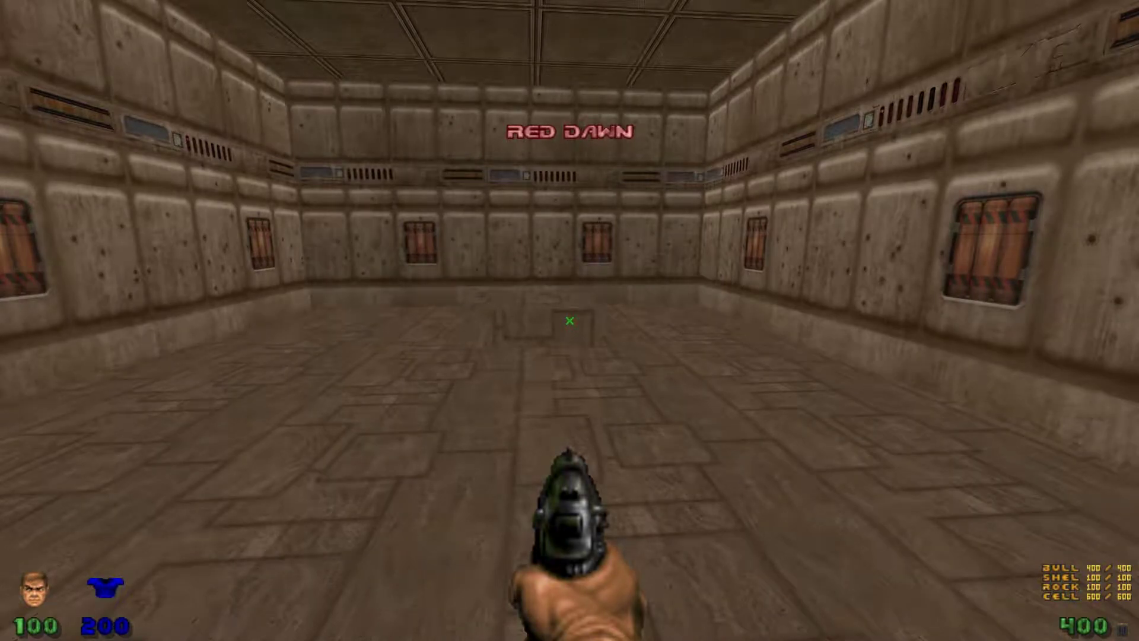
# - Walk across the room to the exit and skip the level tally to the final stats
pyautogui.press('w')
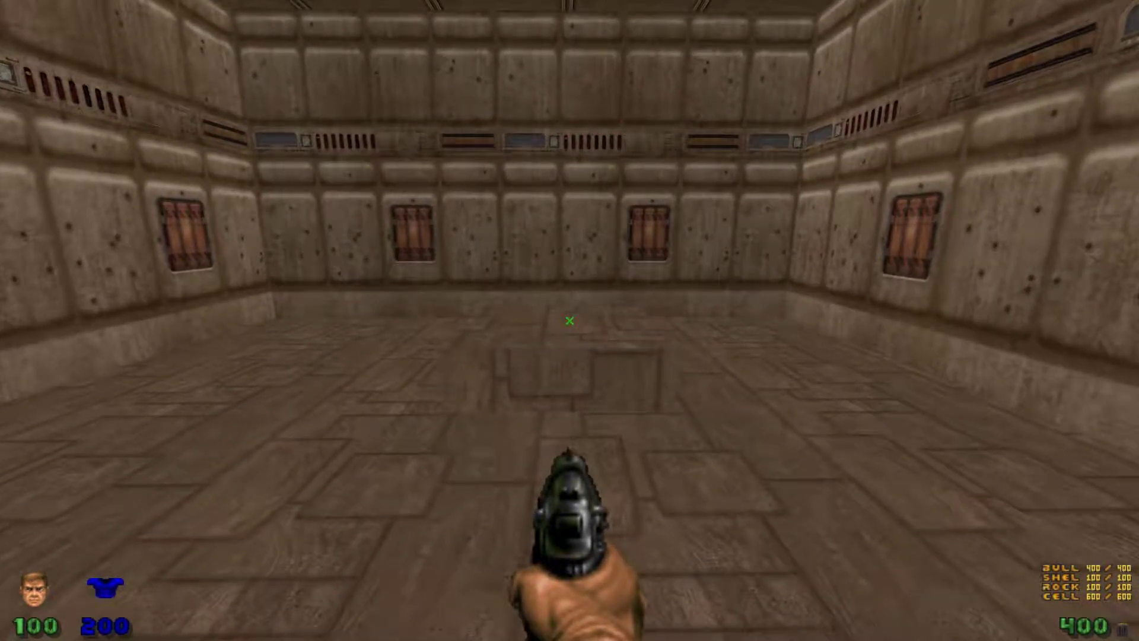
pyautogui.press('w')
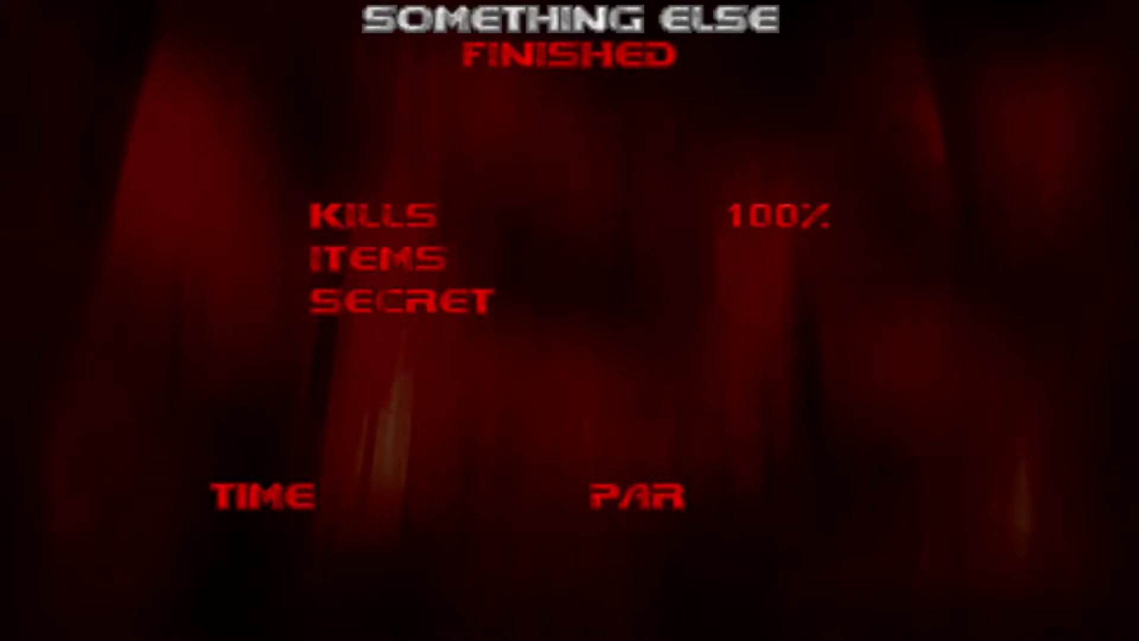
pyautogui.press('space')
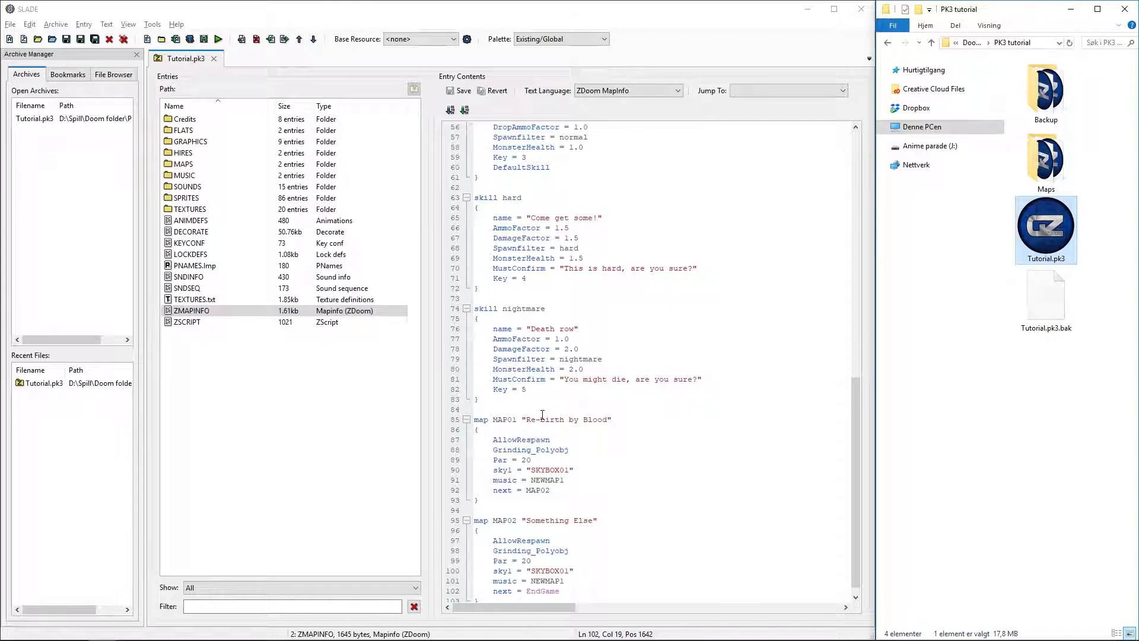
pyautogui.scroll(-1, 548, 411)
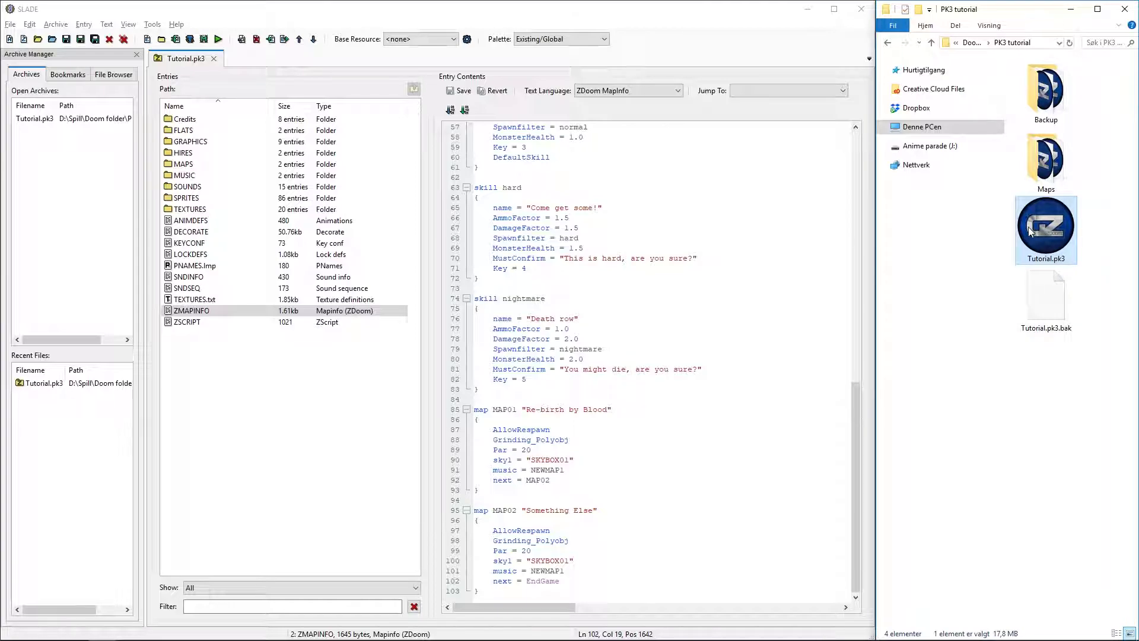
# - Open Tutorial.pk3 with GZDoom through the 'Velg en annen app' chooser
pyautogui.rightClick(1047, 230)
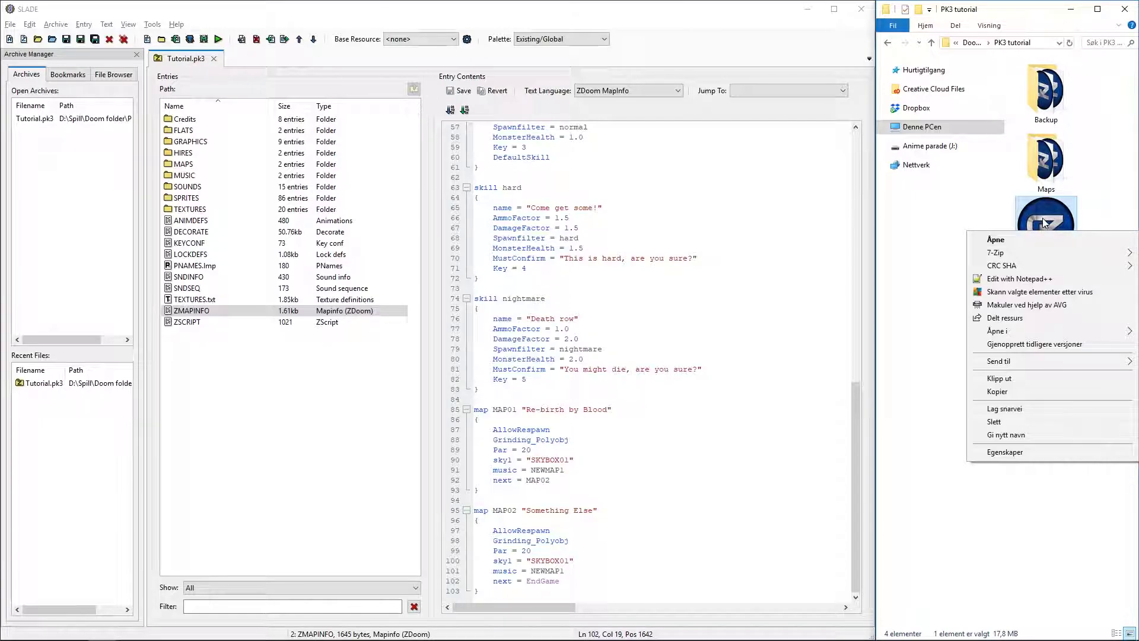
pyautogui.click(1042, 211)
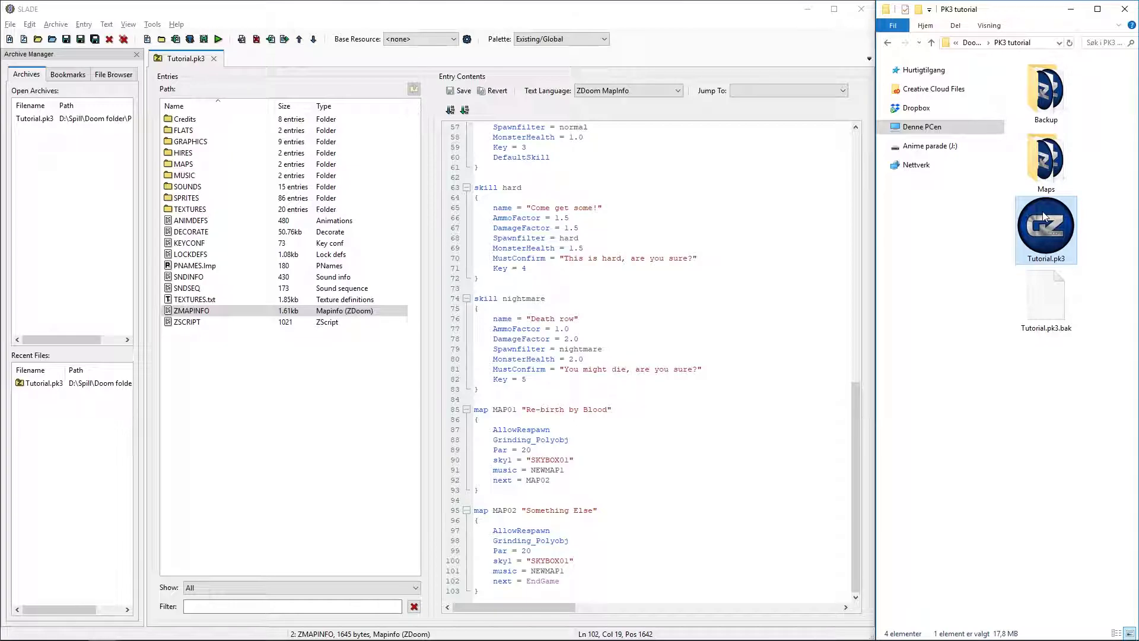
pyautogui.rightClick(1043, 213)
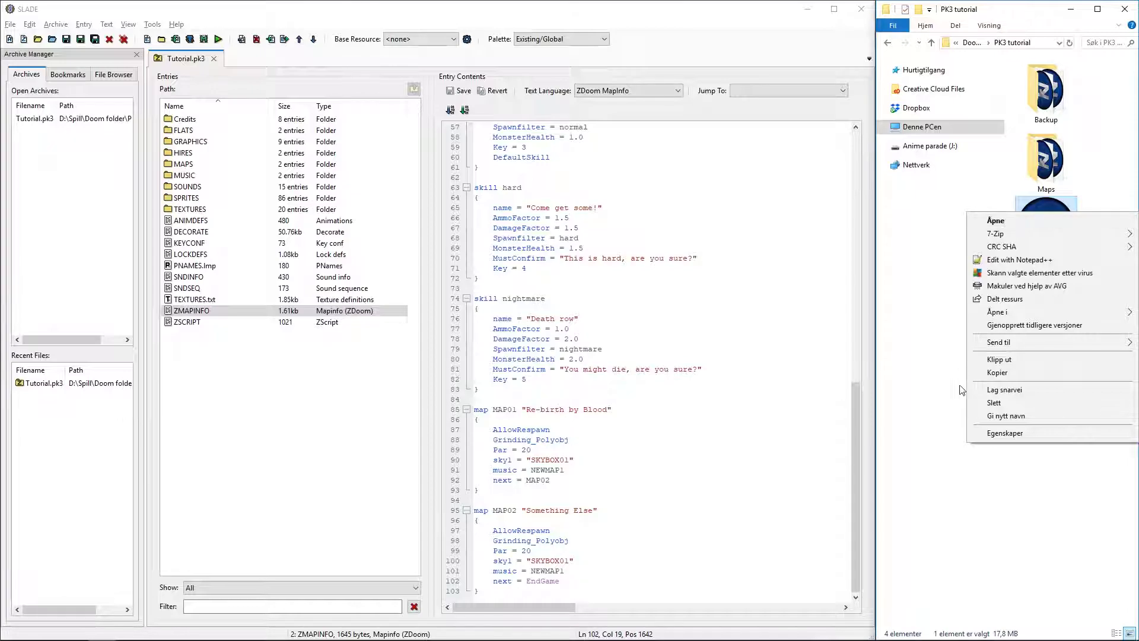
pyautogui.moveTo(997, 312)
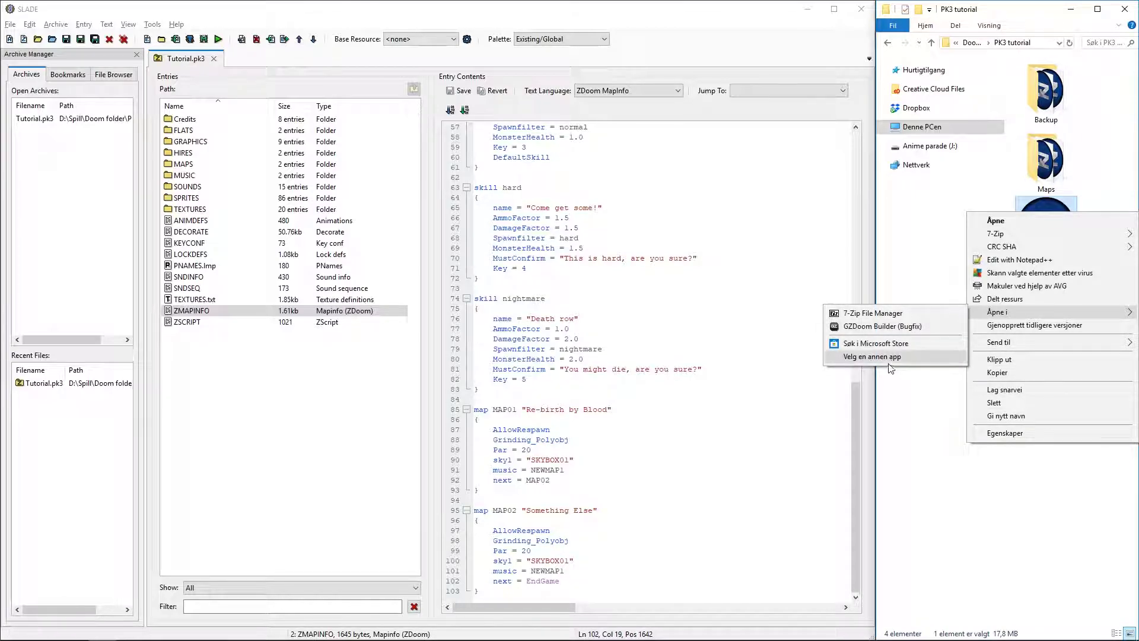
pyautogui.click(892, 358)
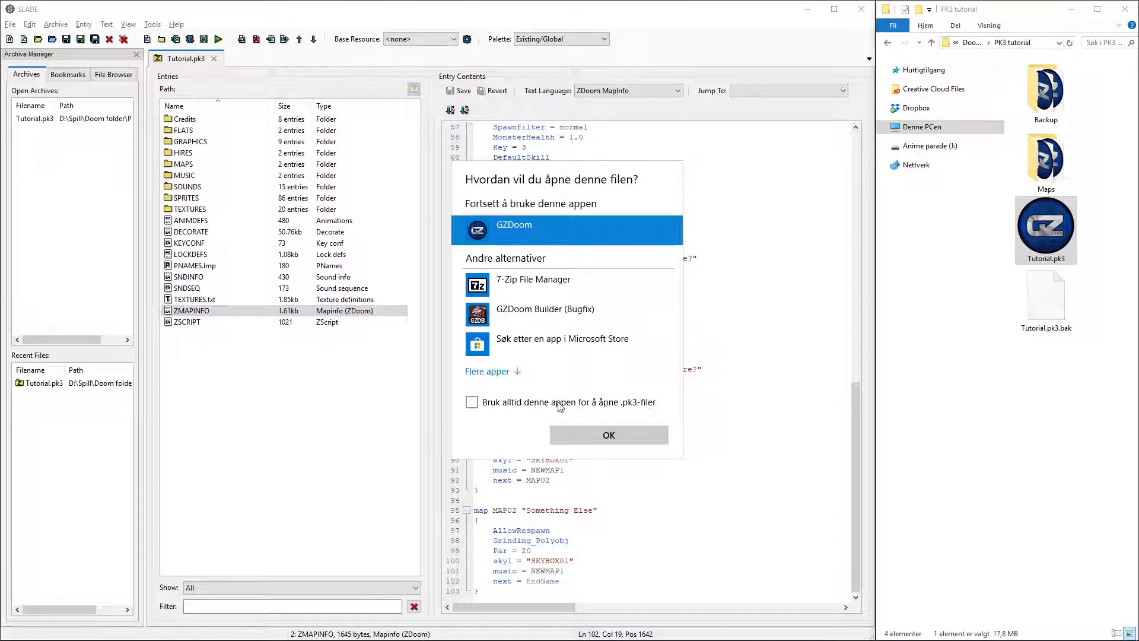
pyautogui.click(657, 437)
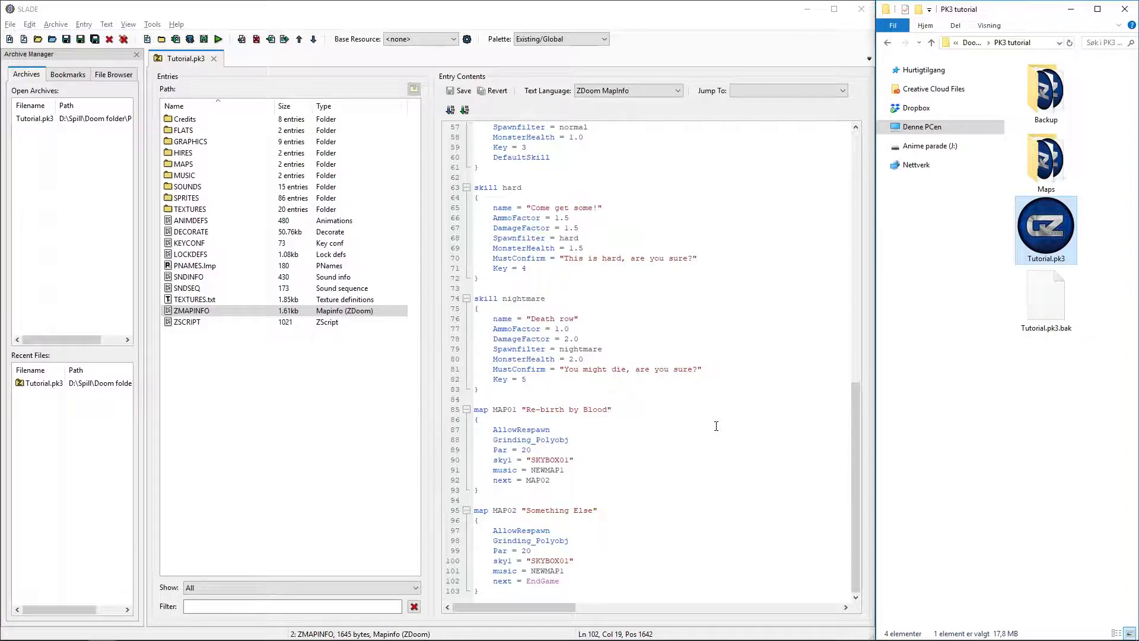